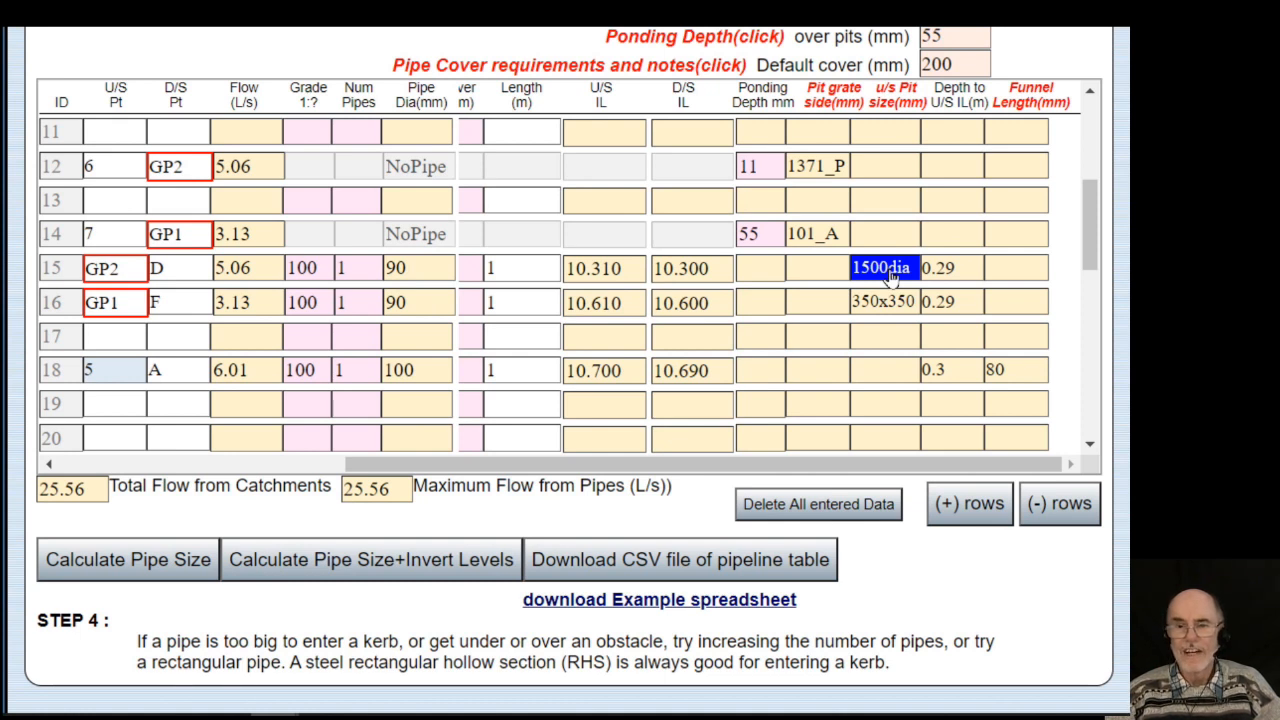
# Enter a 22 mm ponding depth on row 12 and recalculate pipe sizes and invert levels.
pyautogui.click(760, 166)
pyautogui.write('2')
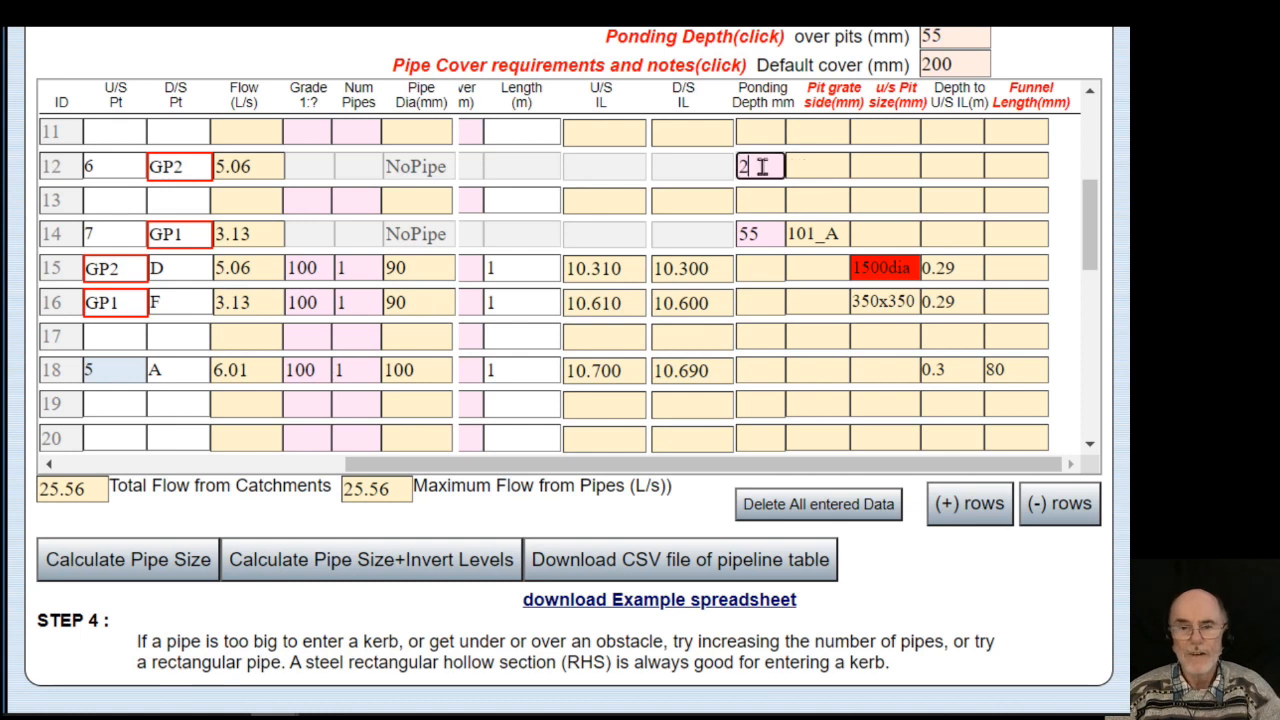
pyautogui.write('2')
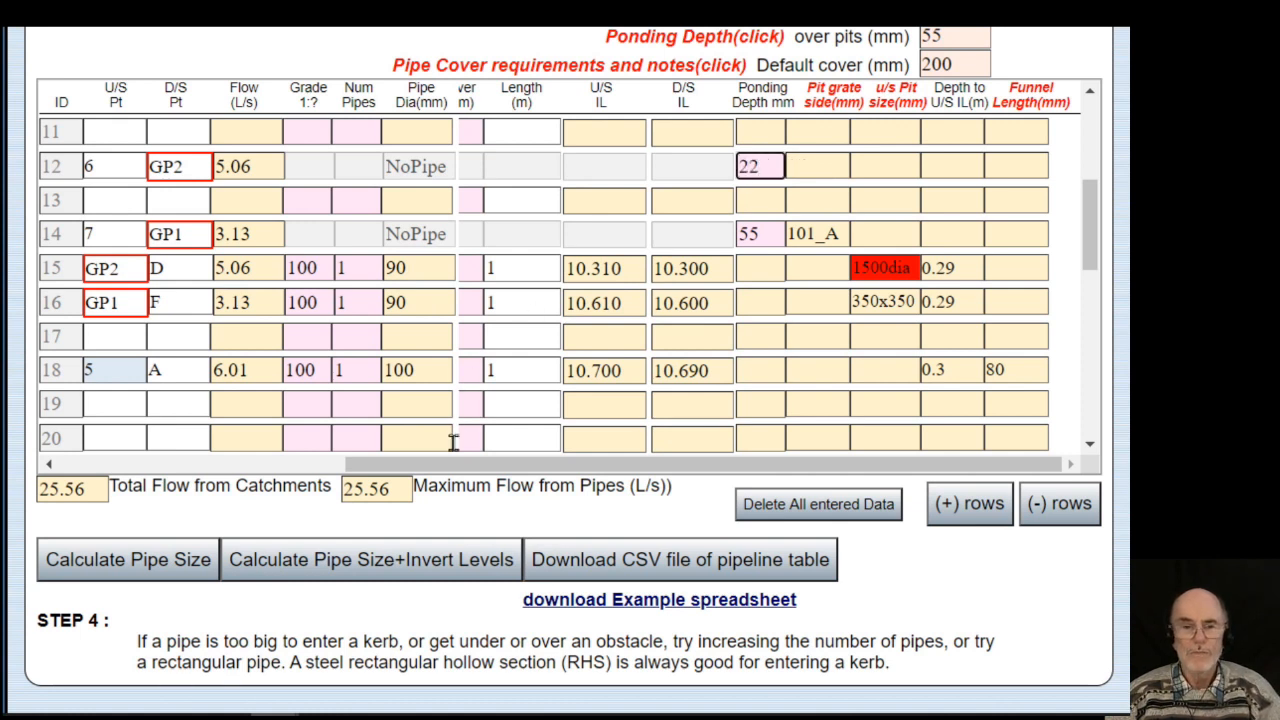
pyautogui.click(430, 565)
pyautogui.click(704, 378)
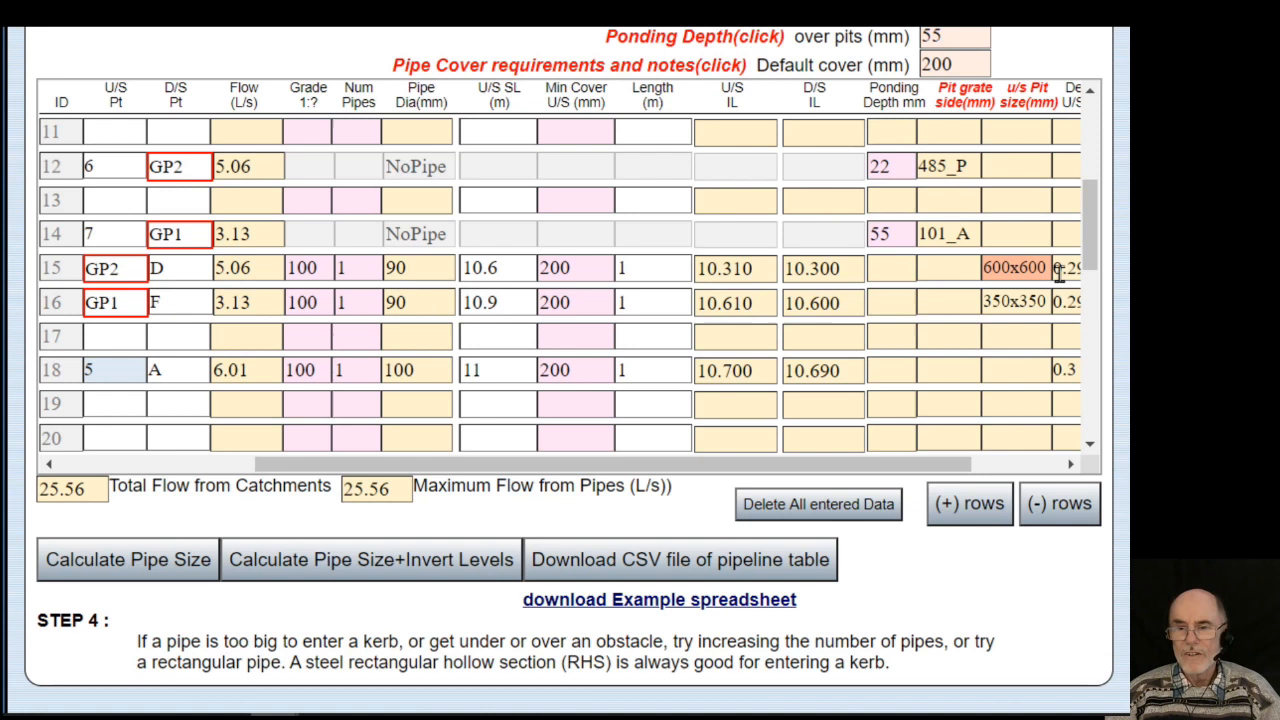
# Check why row 15's pit size became 600x600, then clear row 12's ponding depth.
pyautogui.doubleClick(1016, 270)
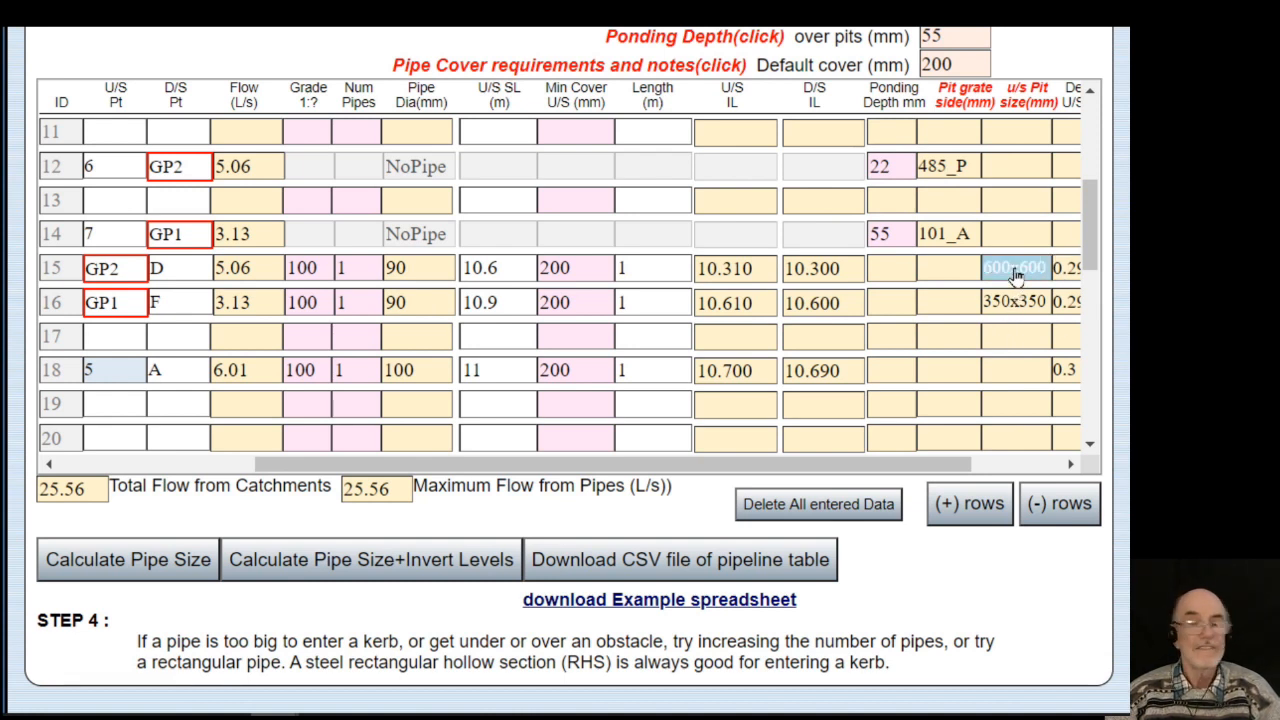
pyautogui.click(1012, 274)
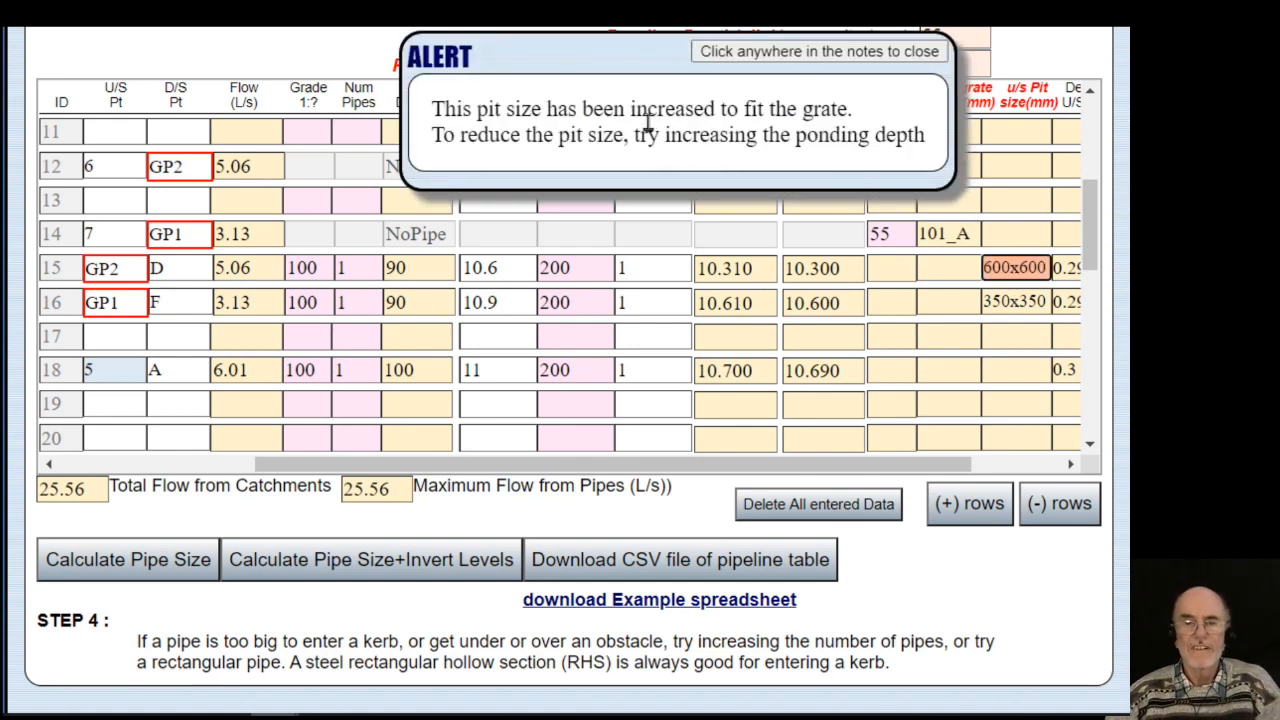
pyautogui.click(646, 116)
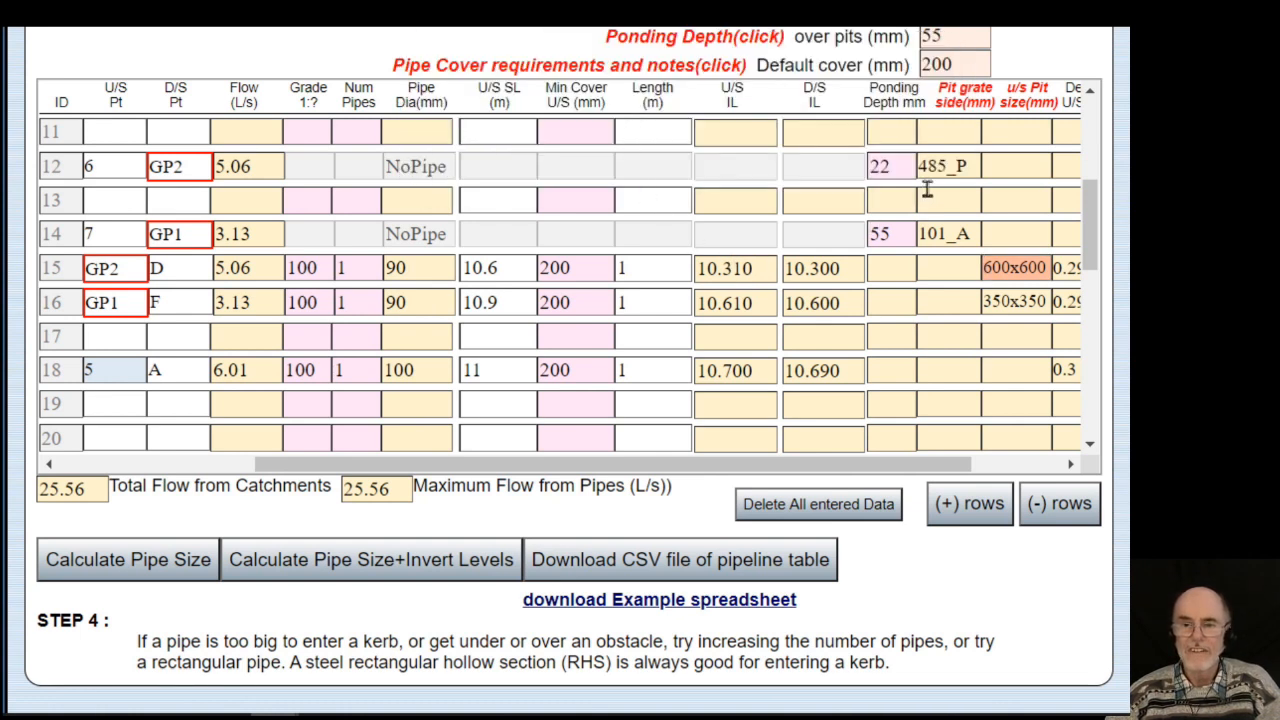
pyautogui.click(899, 168)
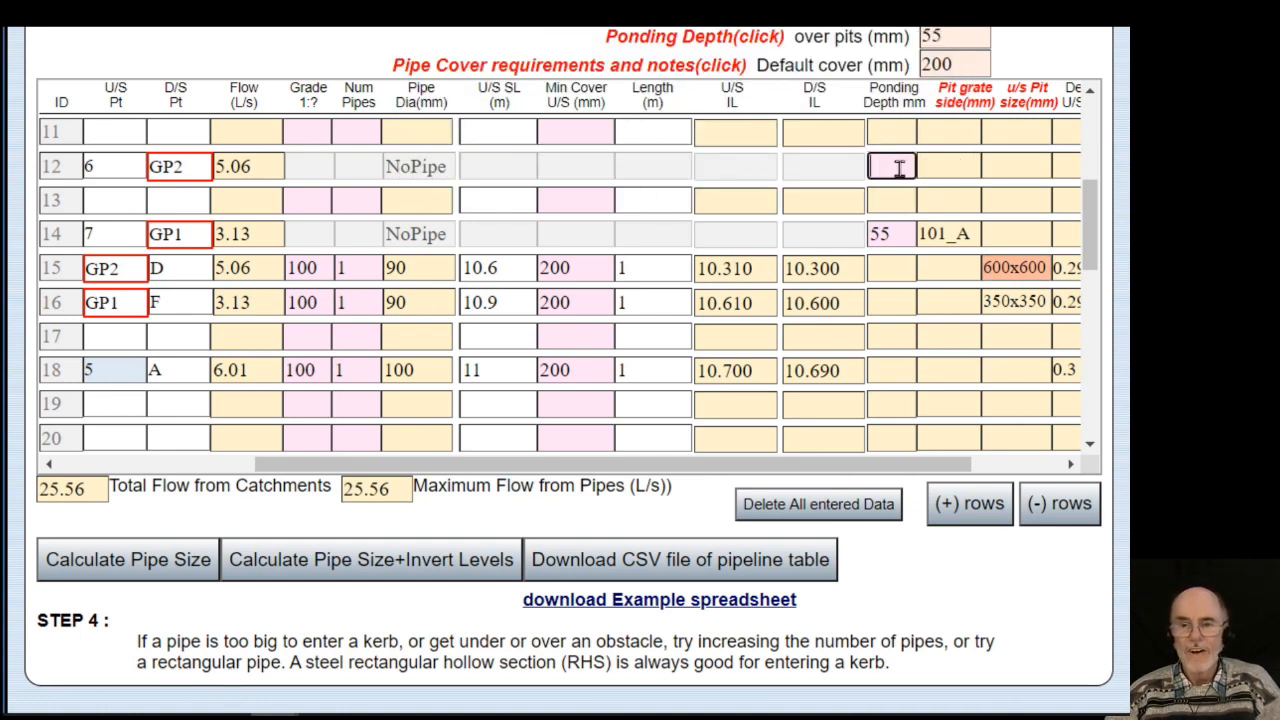
# Recalculate pipe sizes and dismiss the alert about pipe 5's grade steepening to 1:10.26.
pyautogui.click(383, 563)
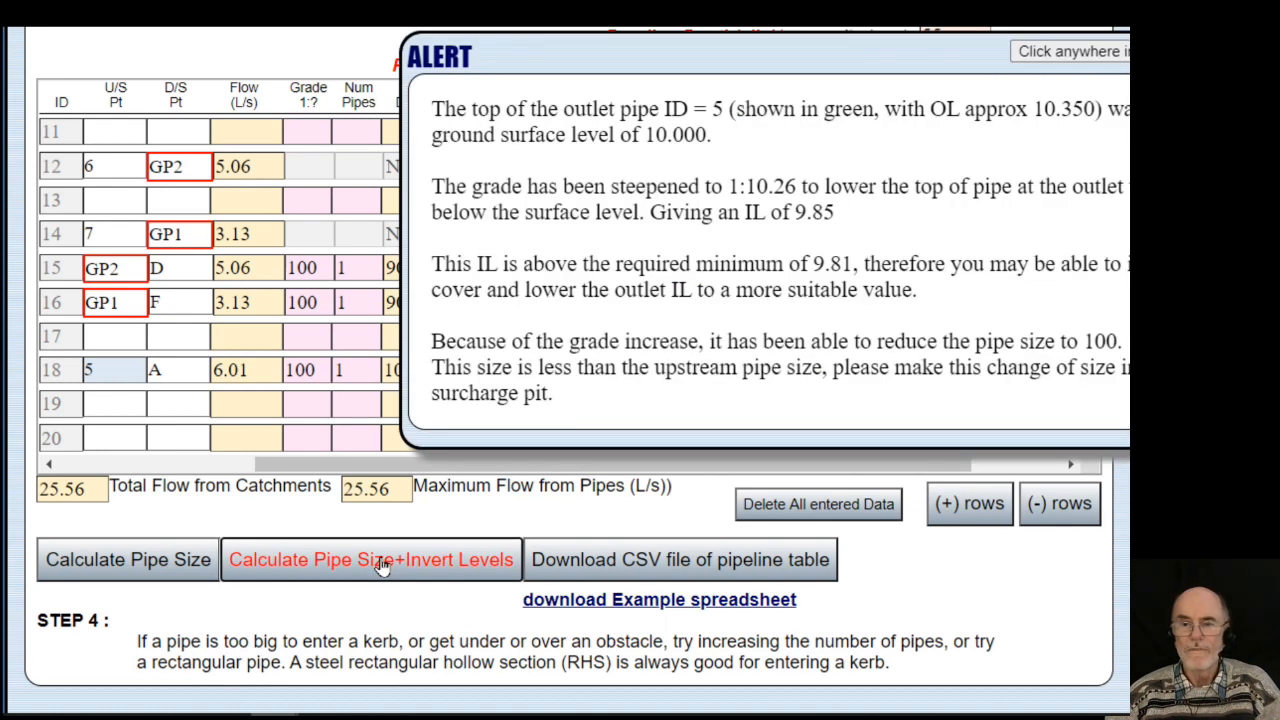
pyautogui.click(560, 312)
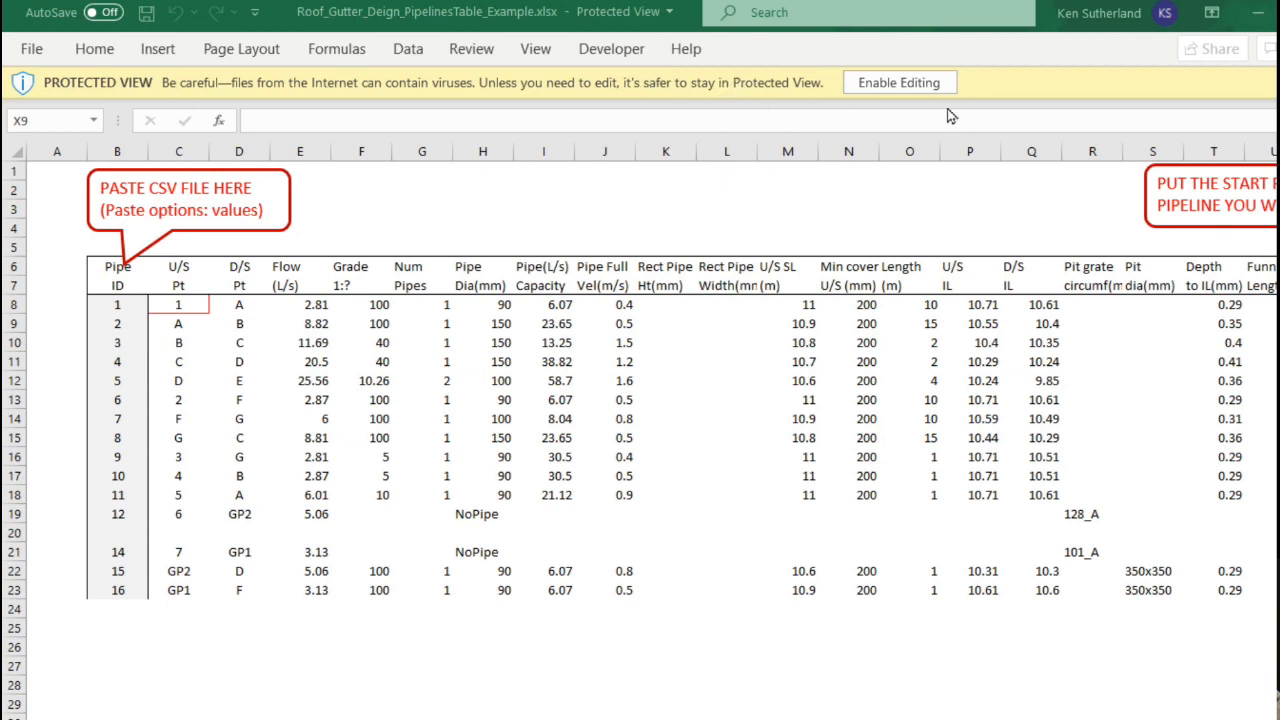
# Enable editing and copy the pipeline data block A2:U20 from the CSV data sheet.
pyautogui.click(900, 85)
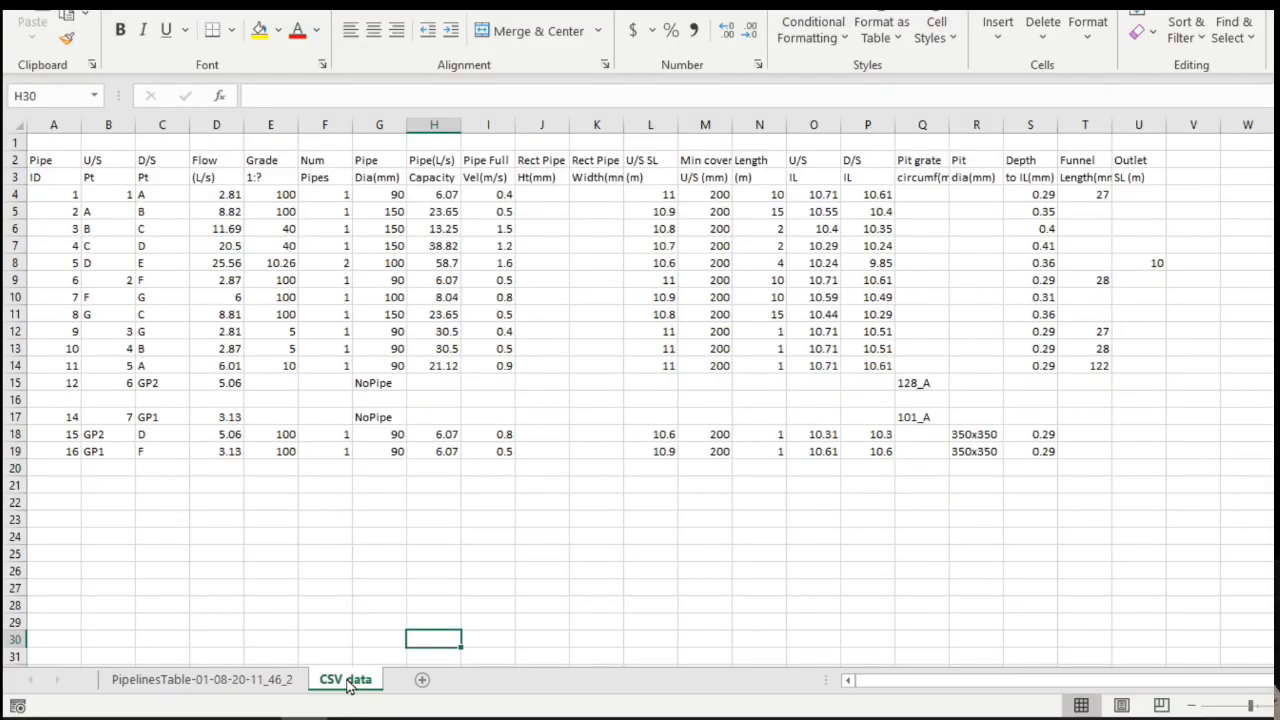
pyautogui.click(48, 160)
pyautogui.moveTo(48, 160); pyautogui.dragTo(1118, 466)
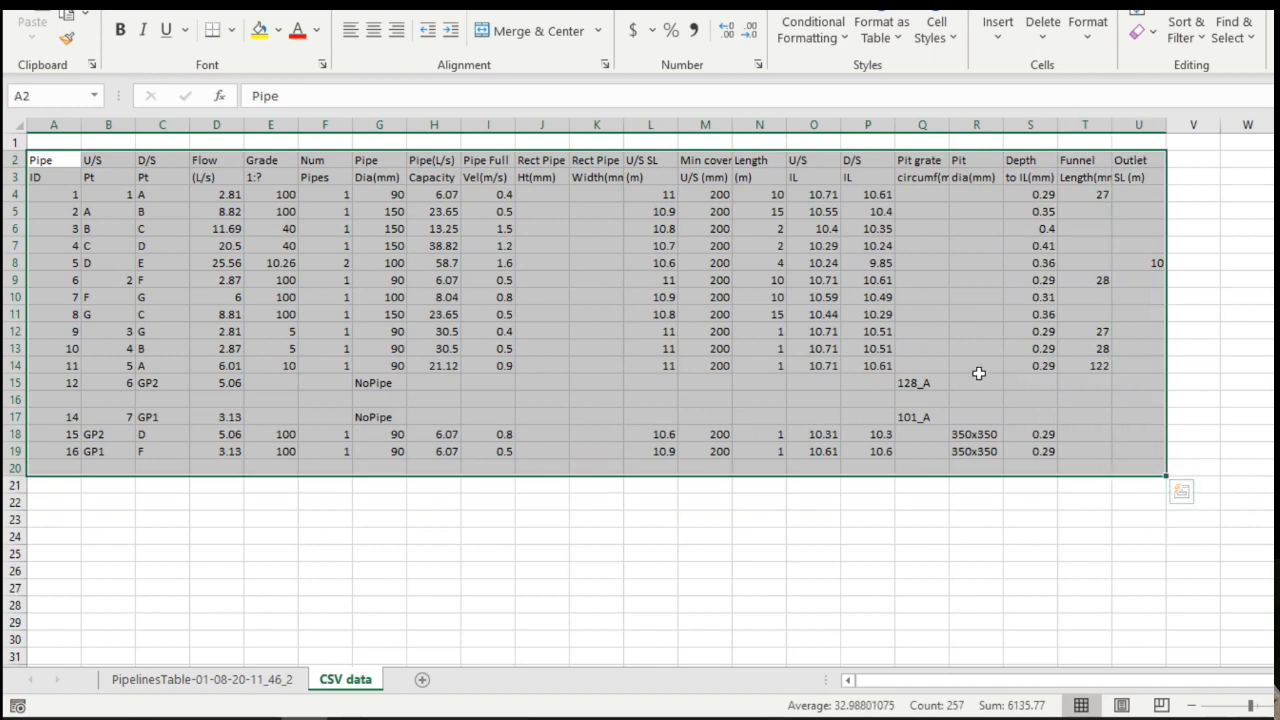
pyautogui.rightClick(979, 373)
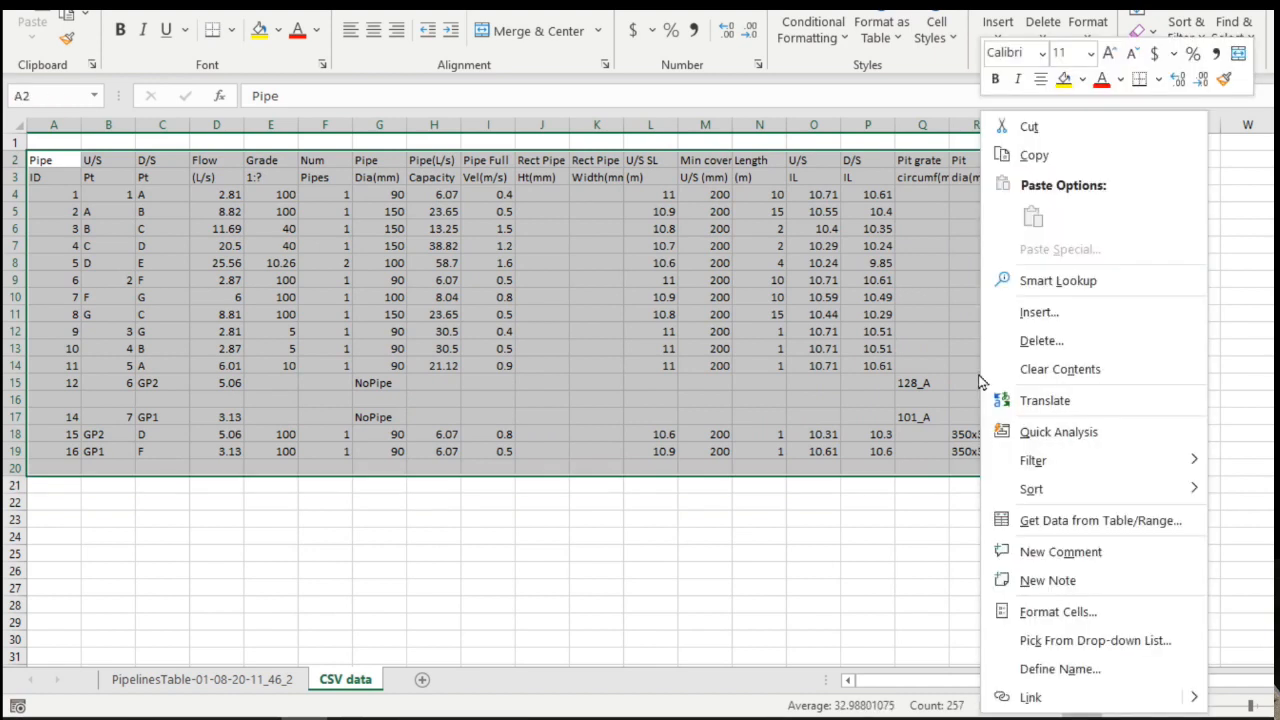
pyautogui.click(1033, 158)
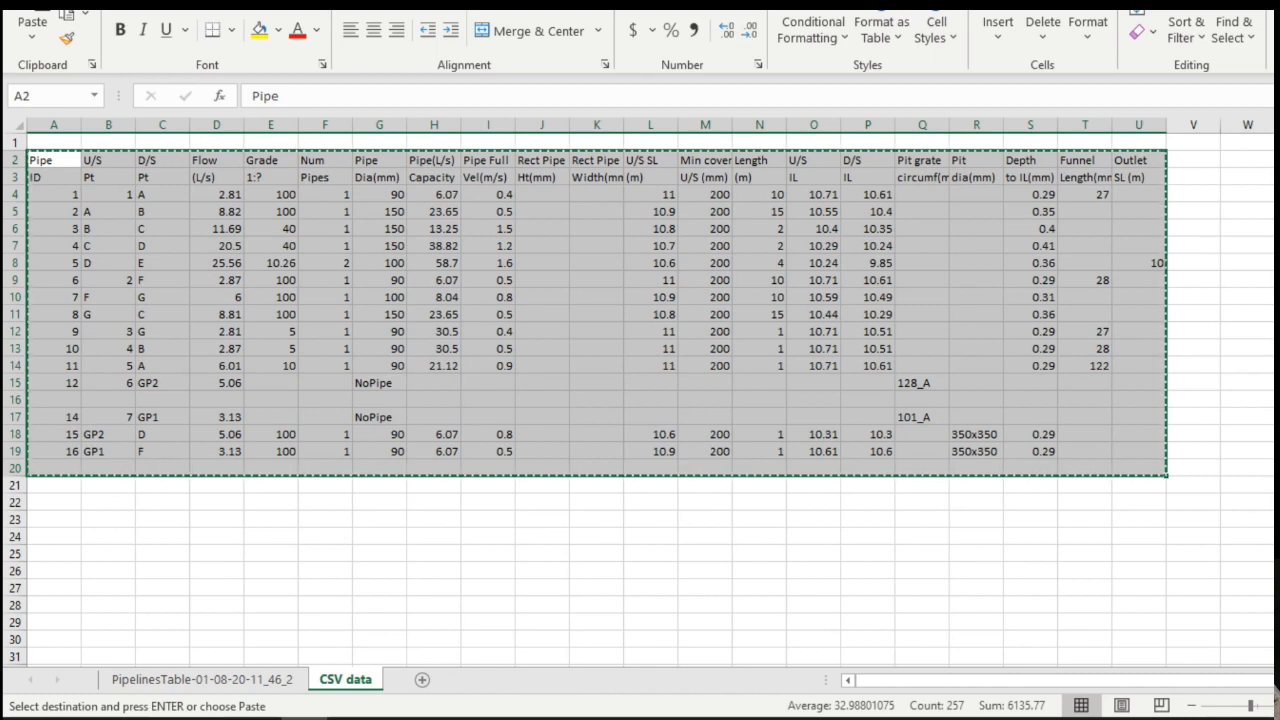
pyautogui.click(678, 718)
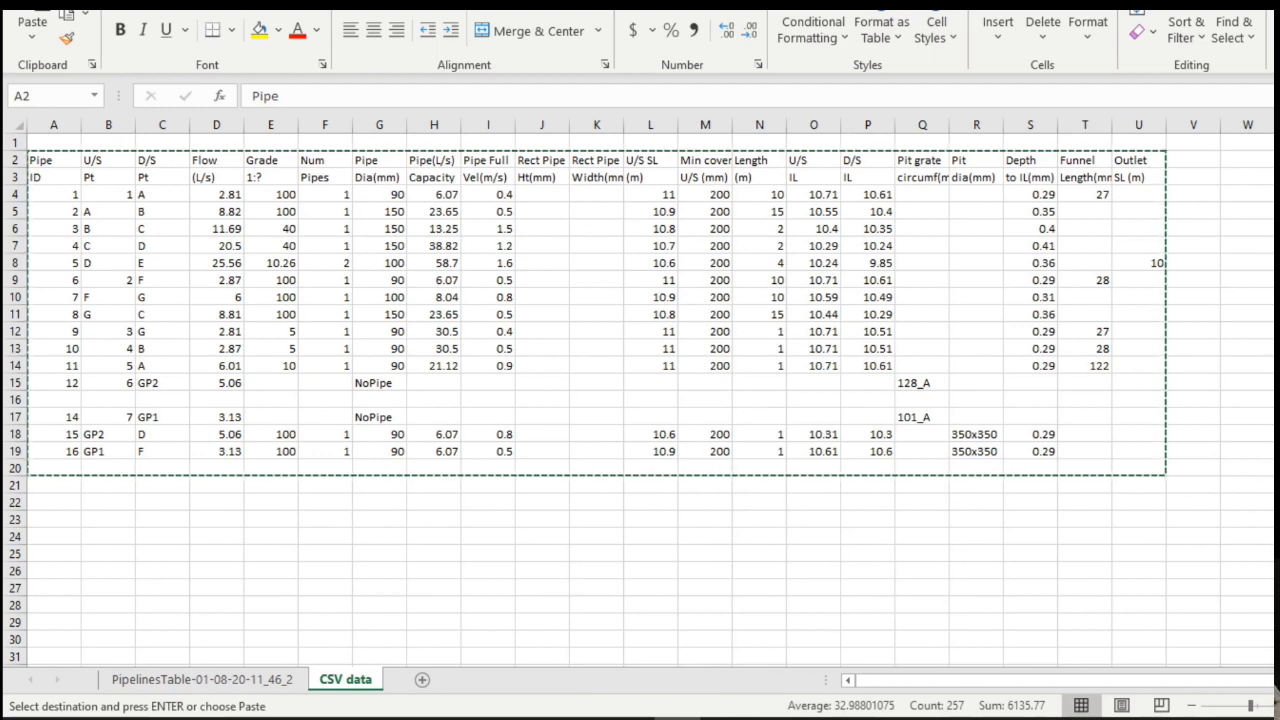
pyautogui.hotkey('ctrl', 'a')
# Paste the copied pipeline data as values into cell B6 of the PipelinesTable sheet.
pyautogui.click(222, 680)
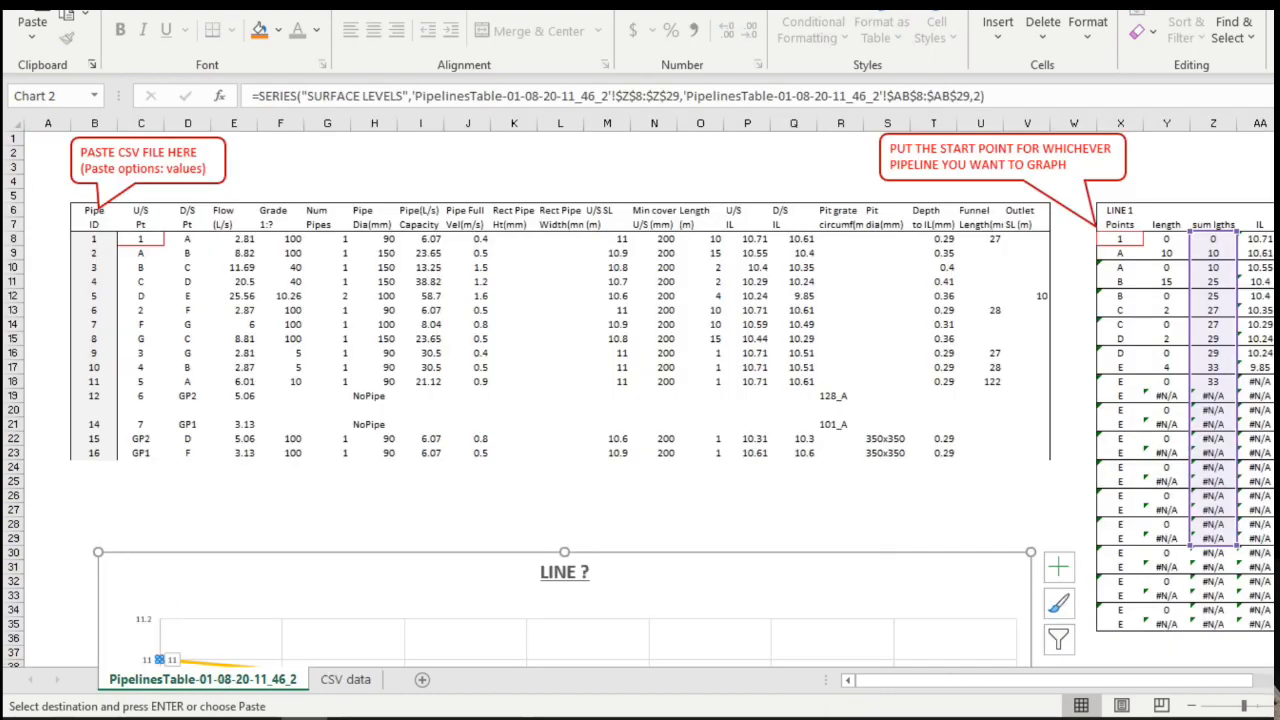
pyautogui.click(677, 717)
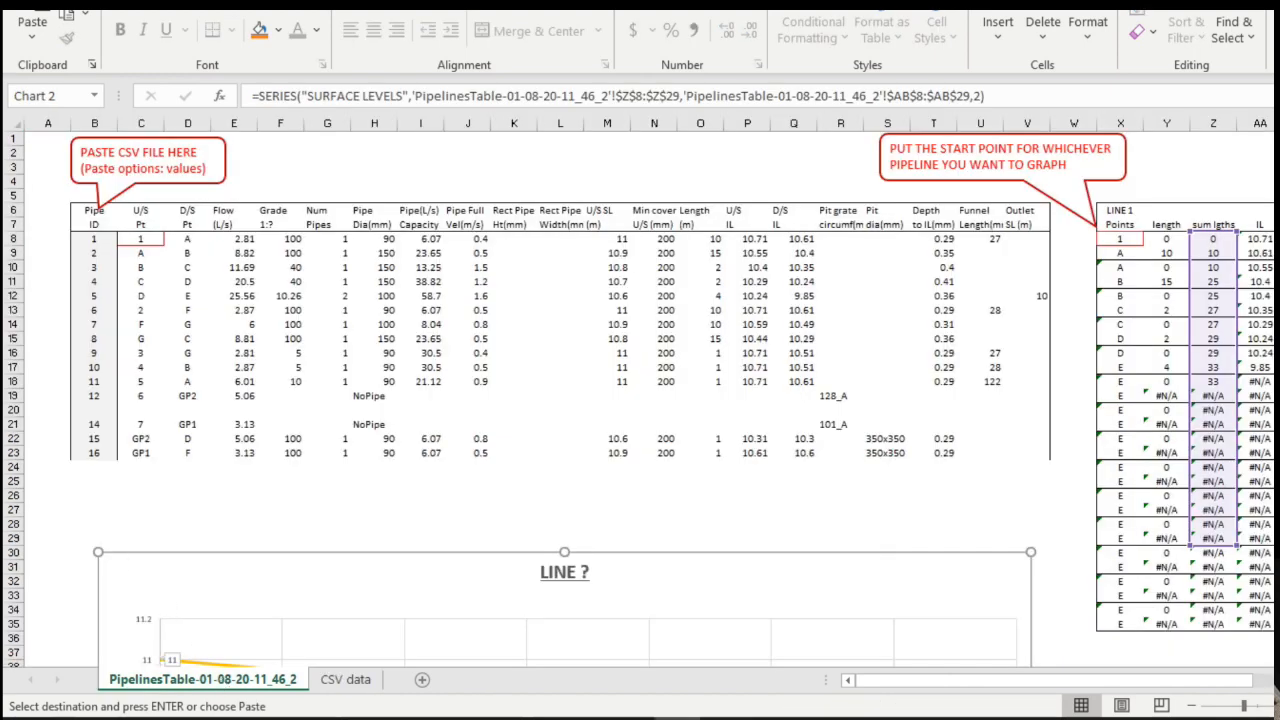
pyautogui.rightClick(92, 210)
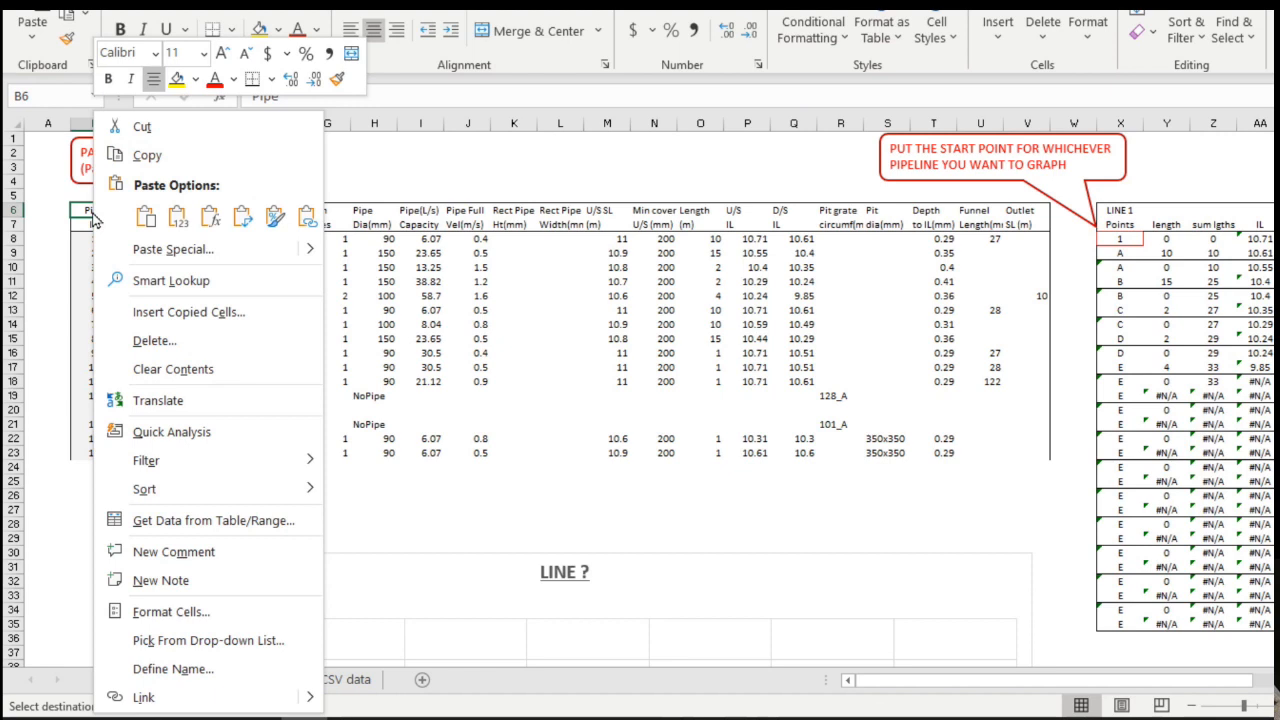
pyautogui.click(176, 220)
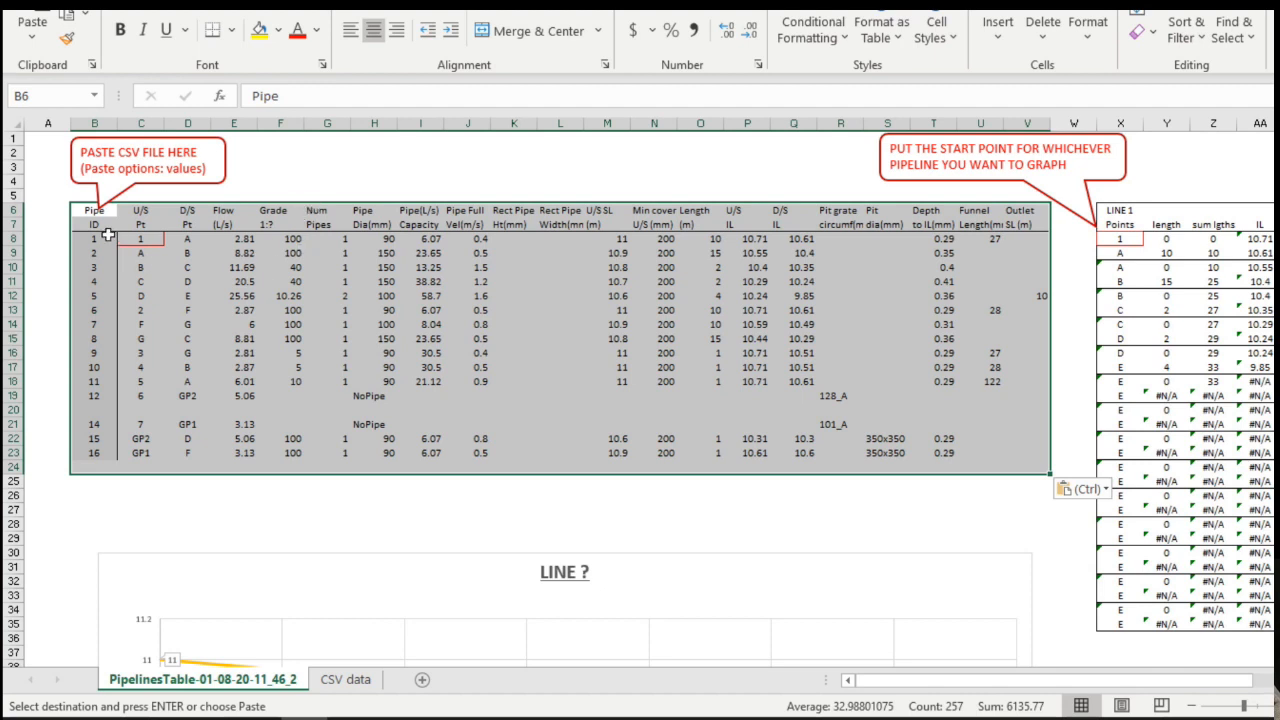
# Review the filled LINE 1 table's IL lookup formula and select start-point cell X8.
pyautogui.click(88, 207)
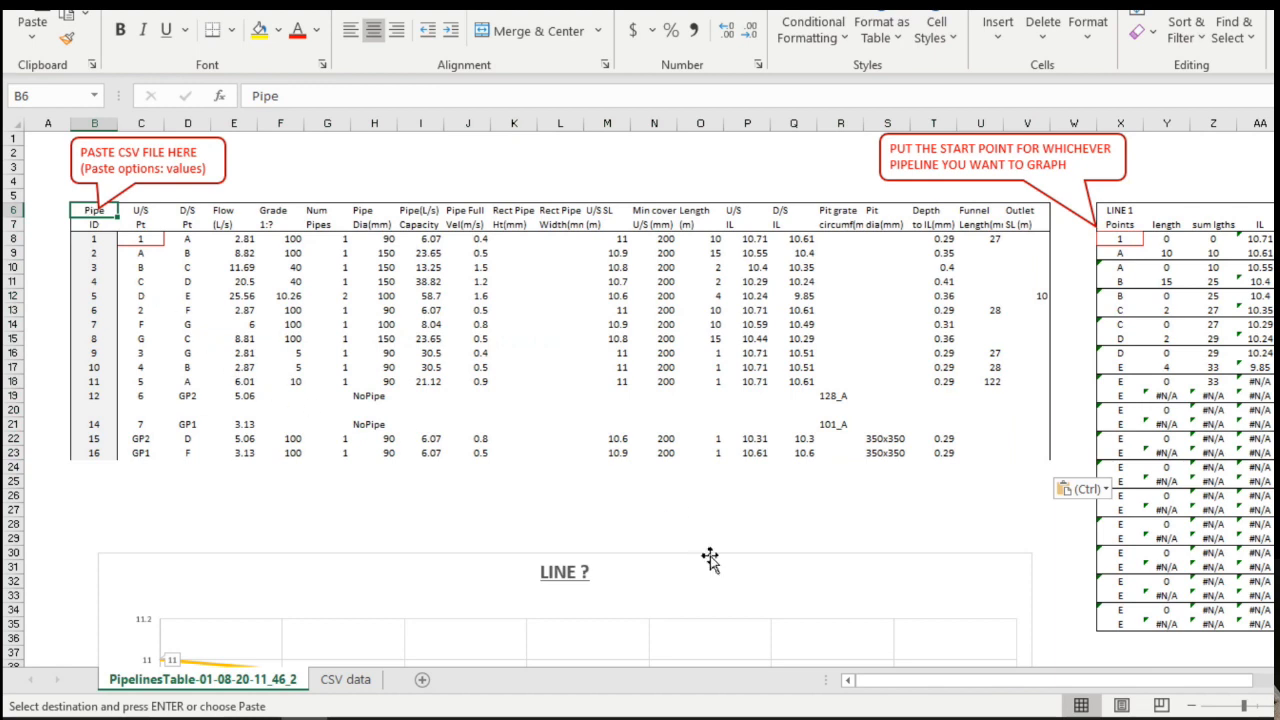
pyautogui.moveTo(922, 680); pyautogui.dragTo(1128, 682)
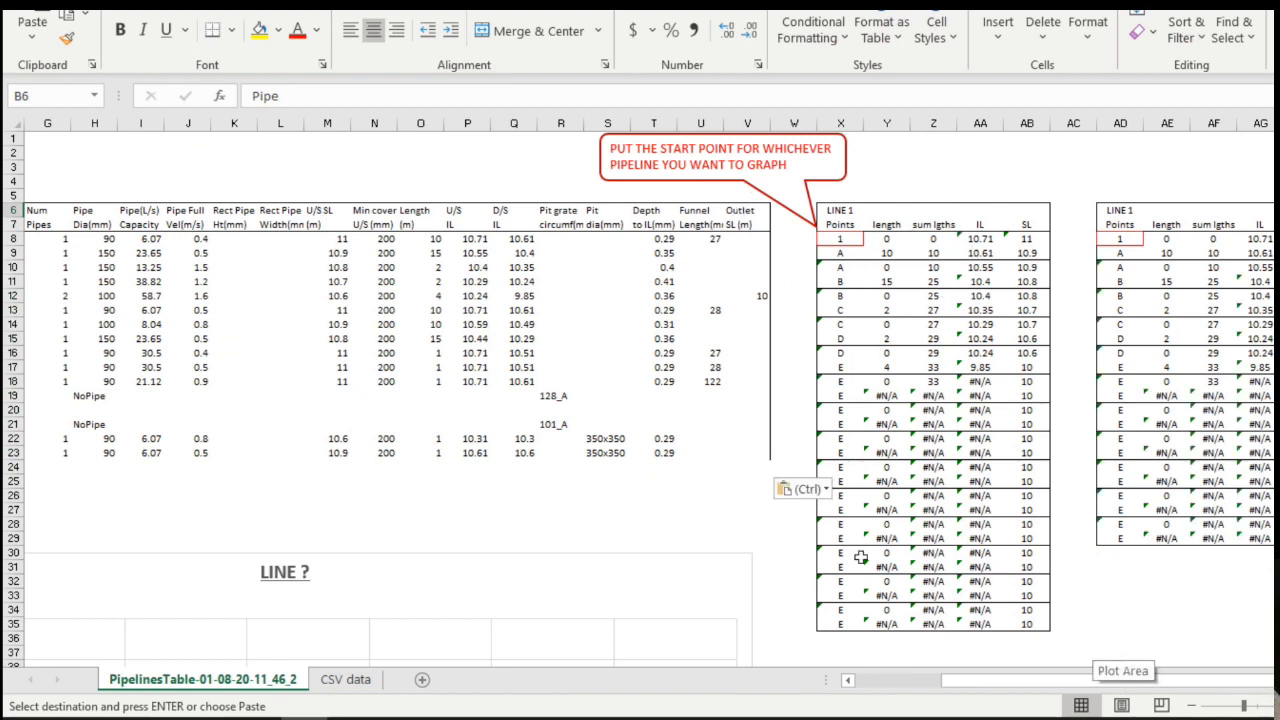
pyautogui.click(980, 310)
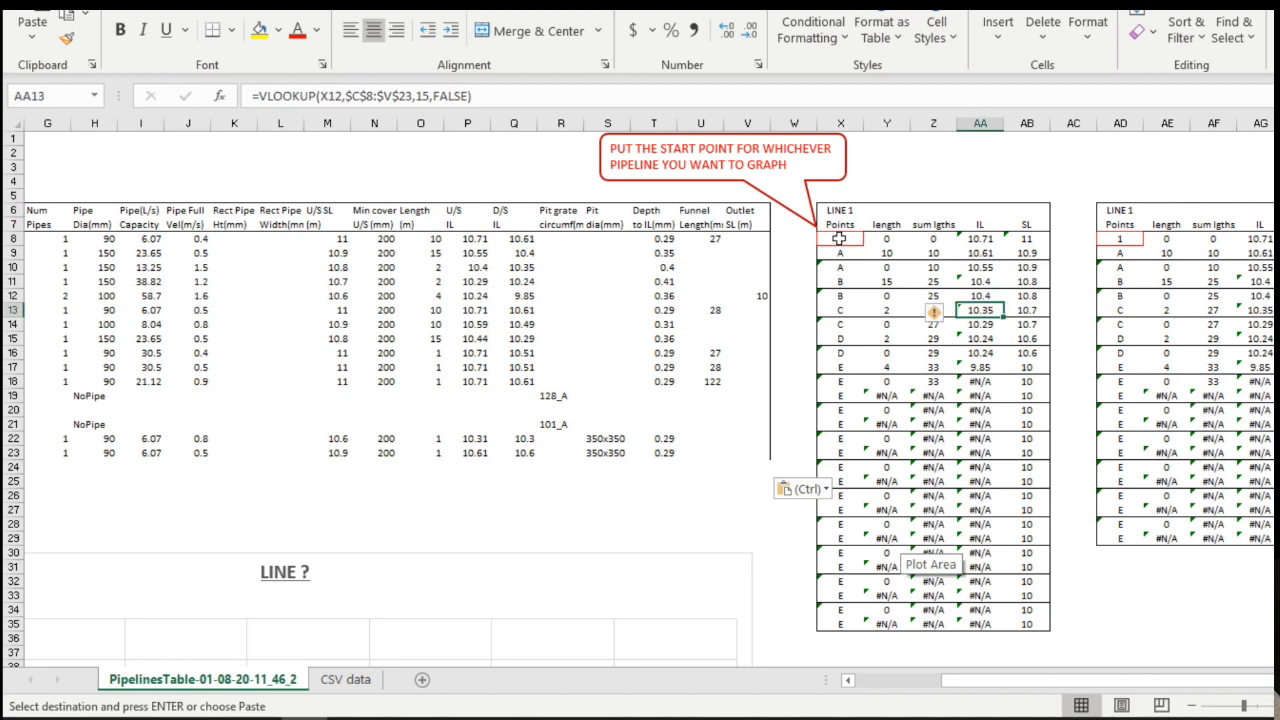
pyautogui.click(840, 238)
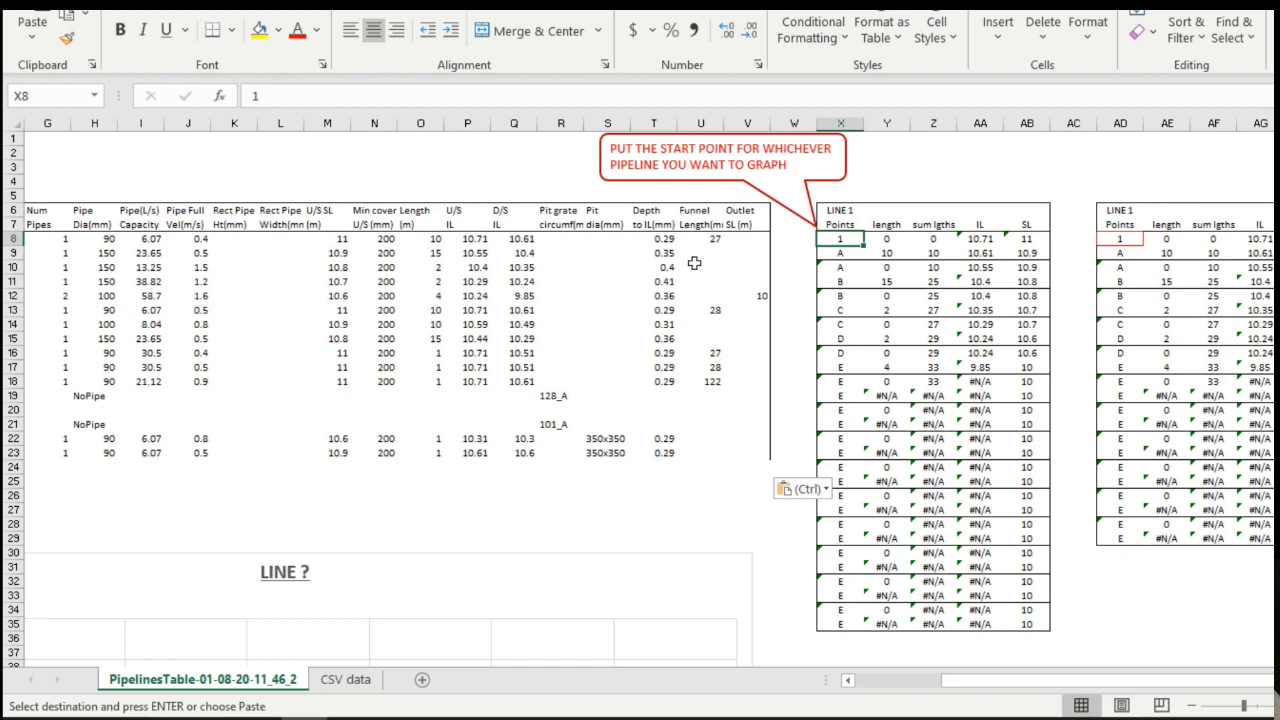
# Check the chart, then type 2 as LINE 1's new start point in X8.
pyautogui.scroll(-4, 655, 445)
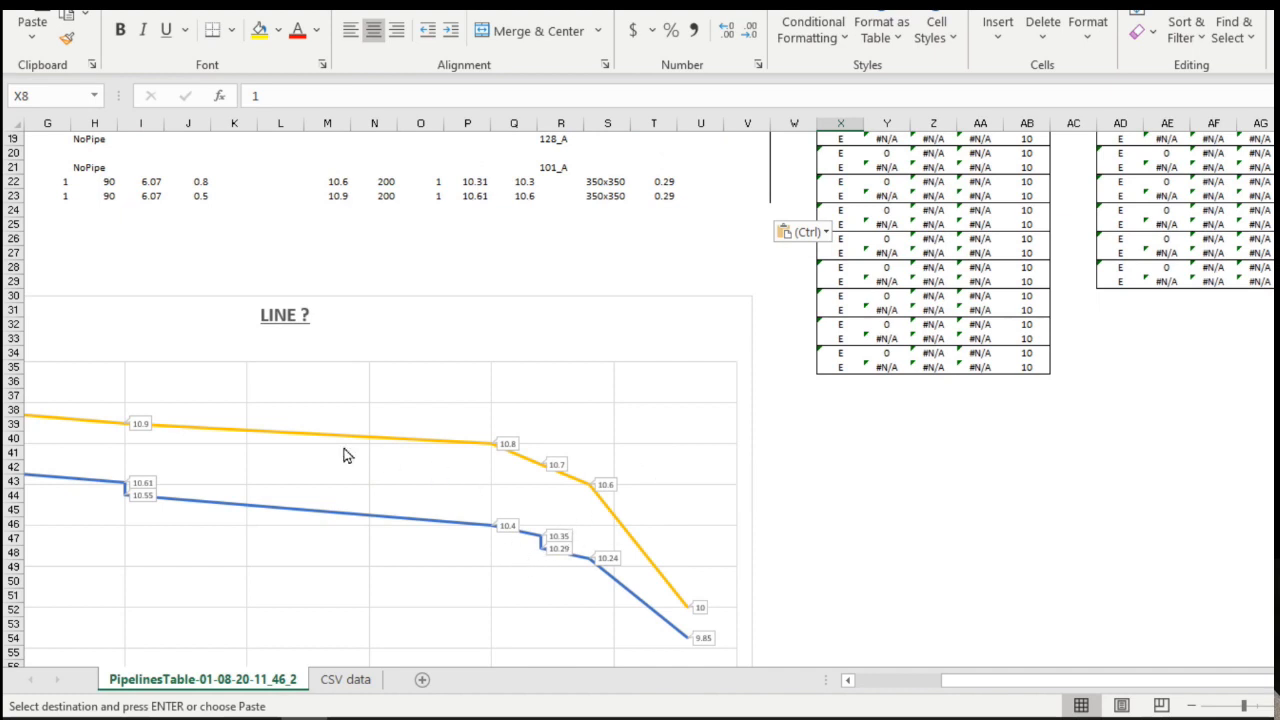
pyautogui.scroll(5, 866, 500)
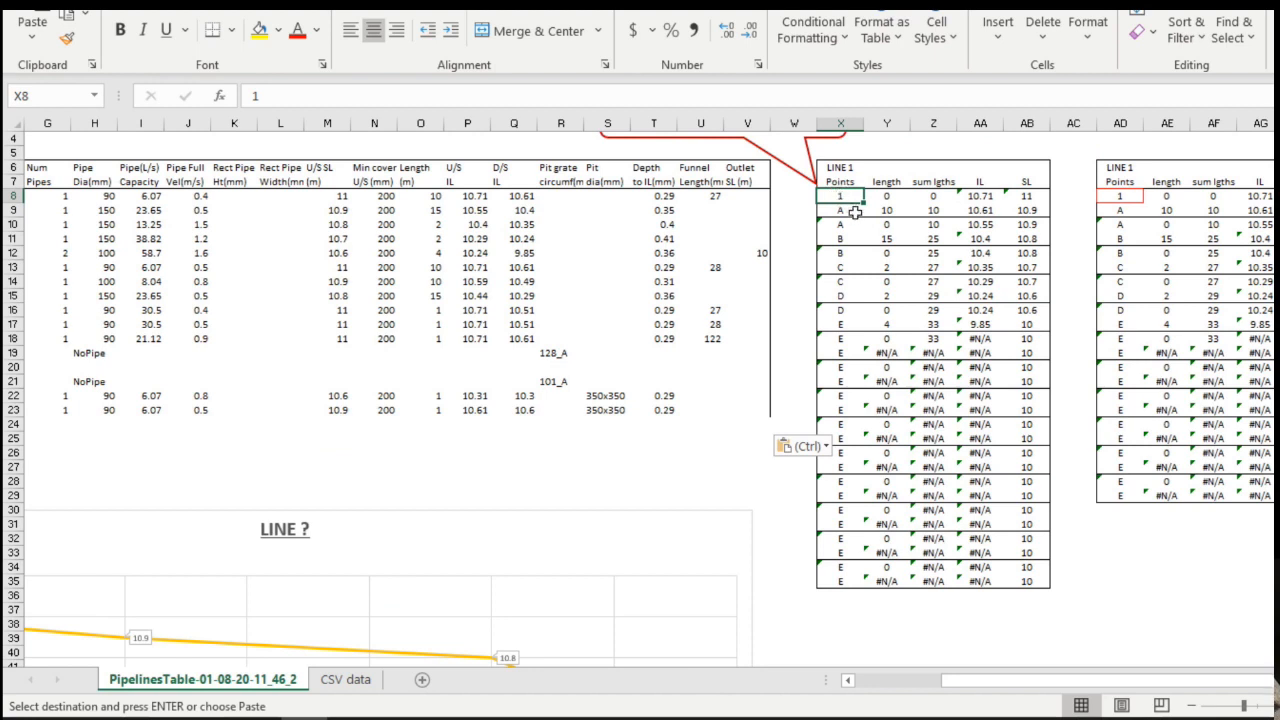
pyautogui.write('2')
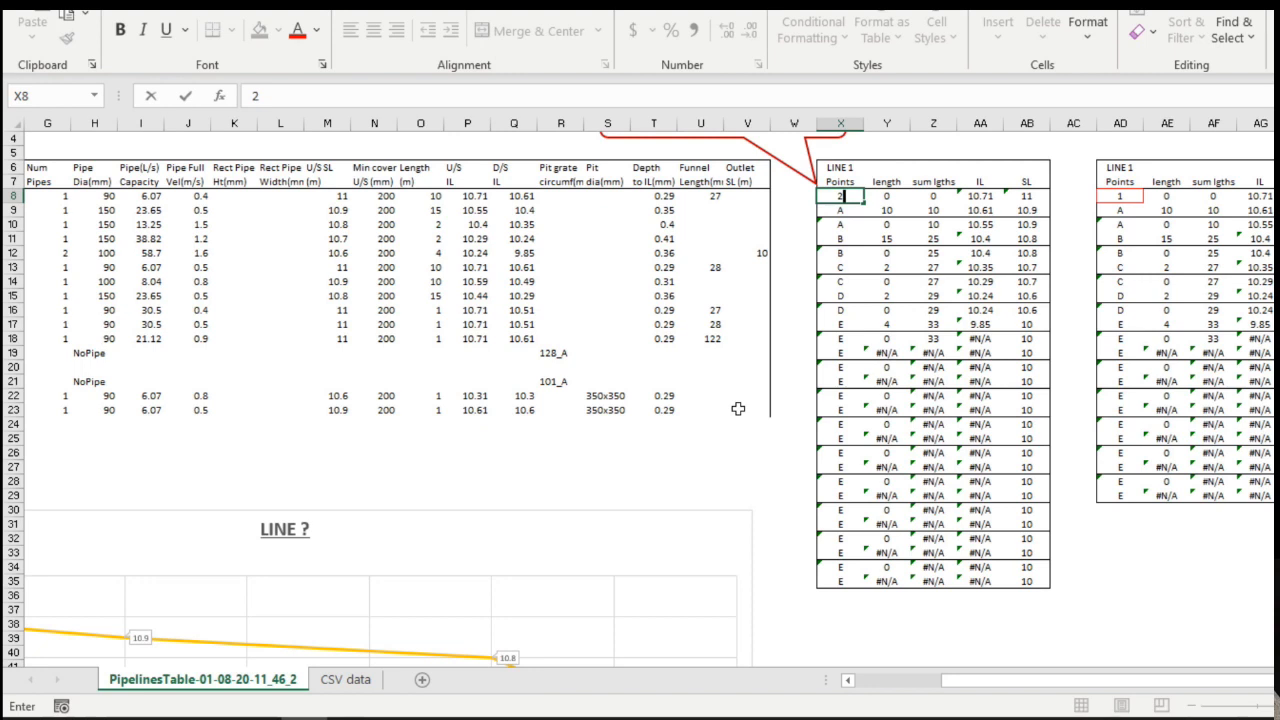
# Commit start point 2 and review the recalculated LINE ? chart and #N/A rows.
pyautogui.press('Return')
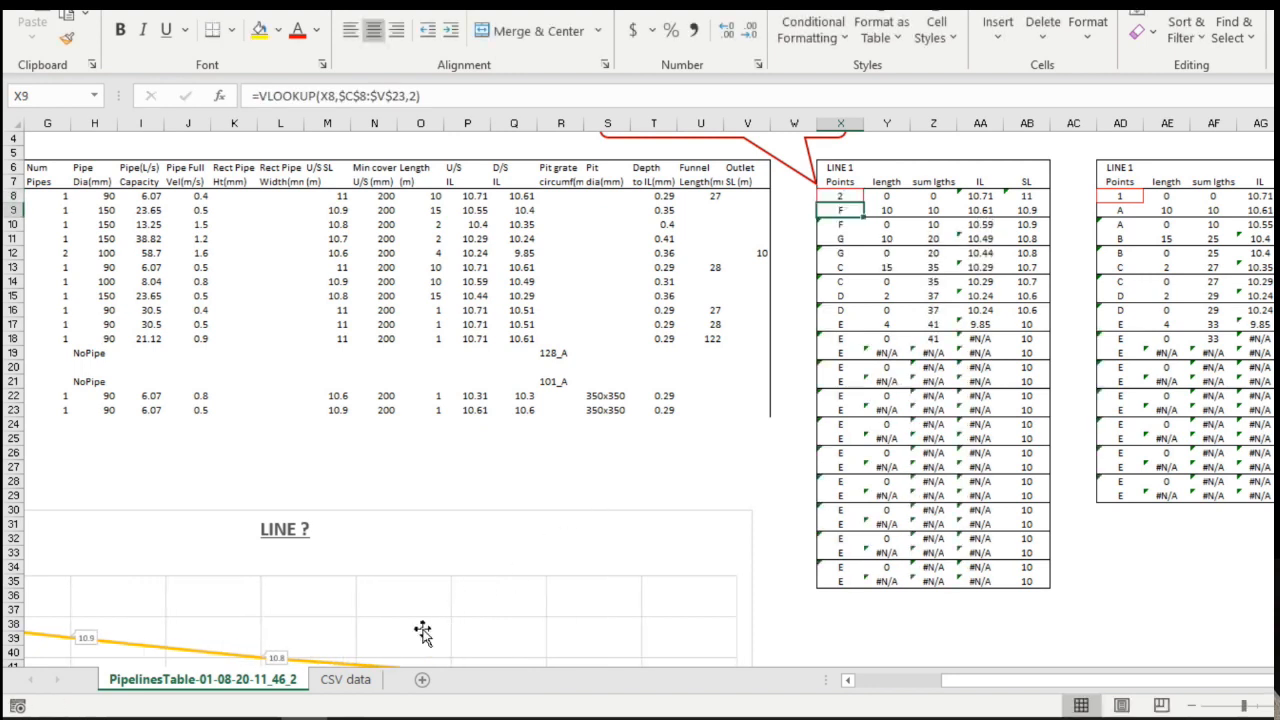
pyautogui.scroll(-4, 424, 605)
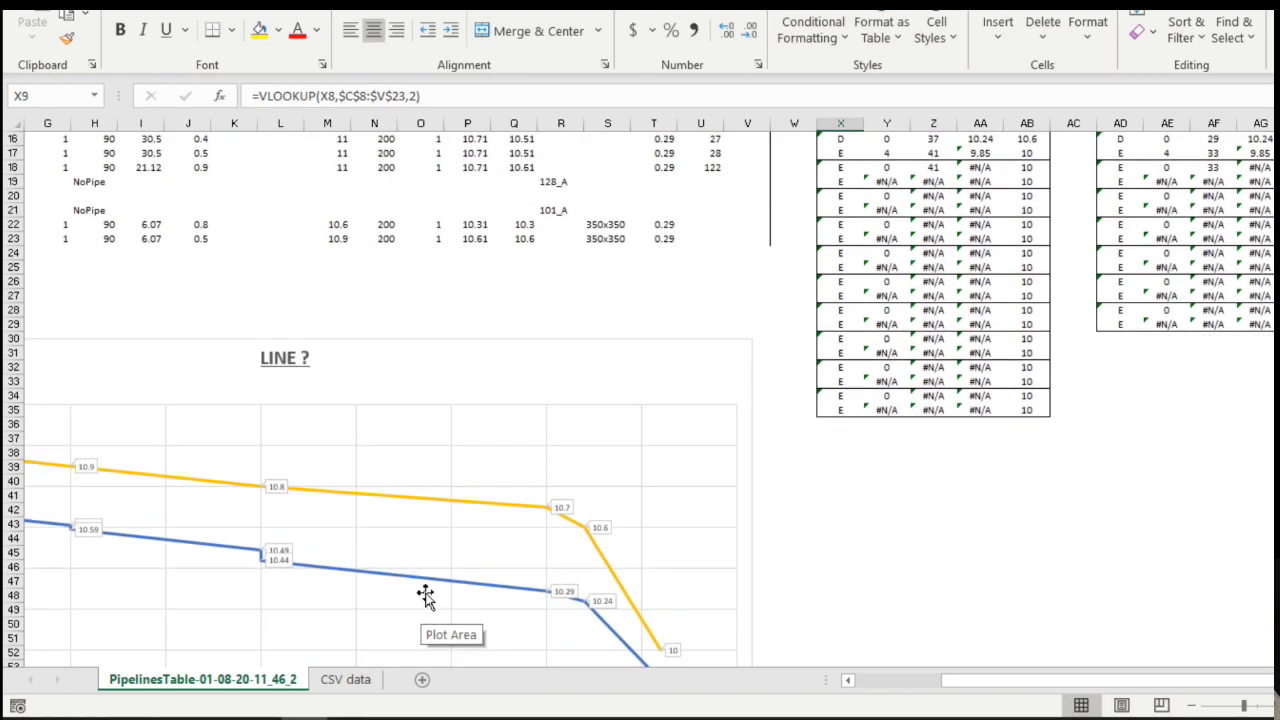
pyautogui.scroll(-2, 426, 594)
pyautogui.scroll(2, 428, 591)
pyautogui.scroll(-2, 427, 590)
pyautogui.scroll(1, 1008, 473)
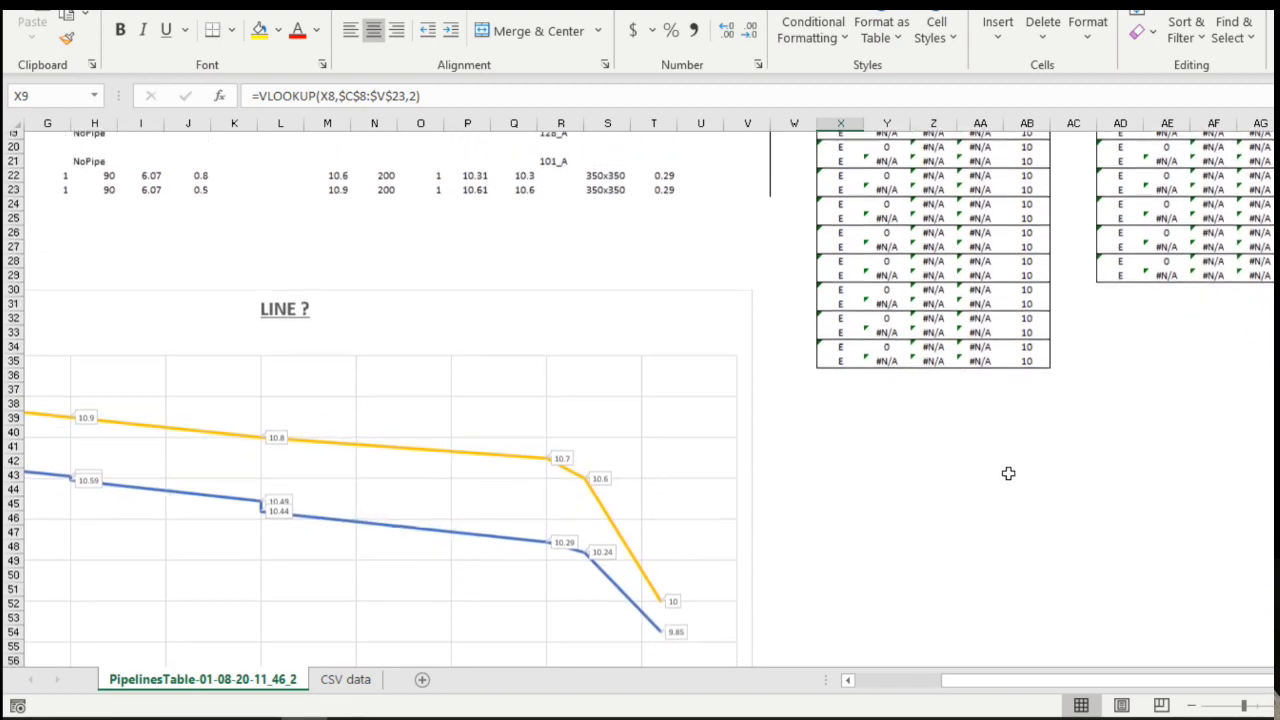
pyautogui.scroll(1, 1008, 473)
pyautogui.scroll(1, 1008, 473)
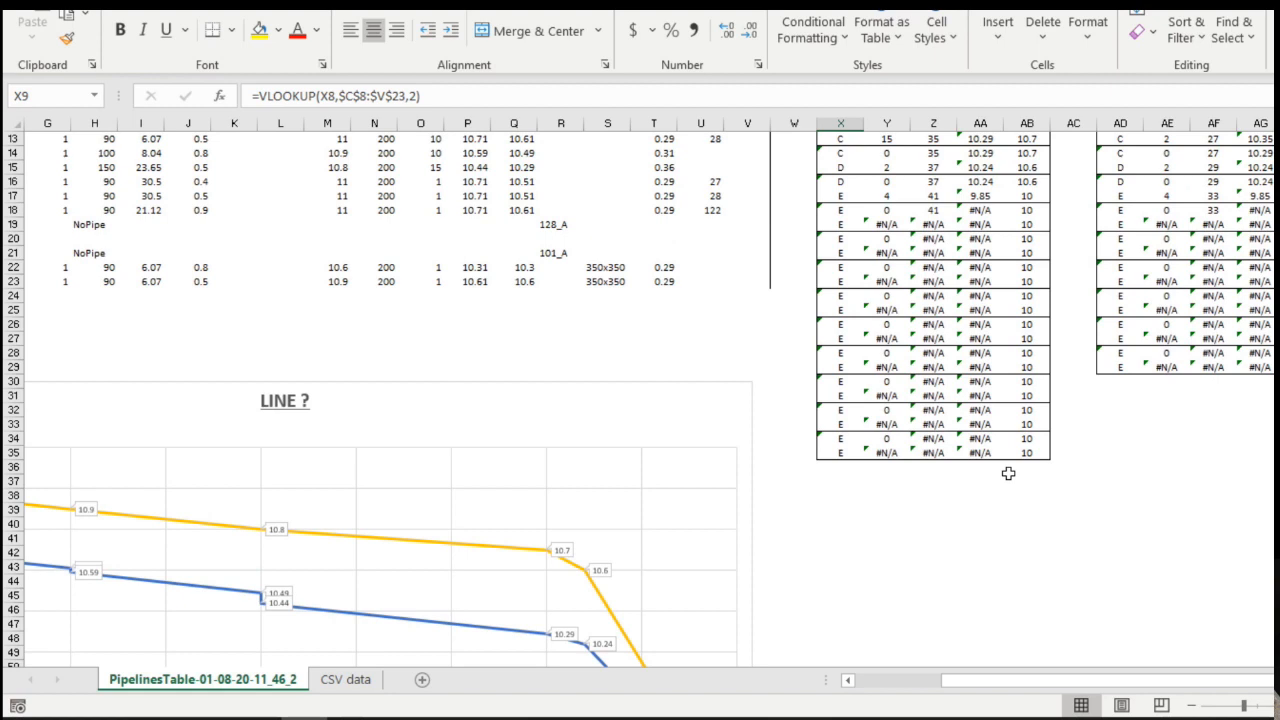
pyautogui.scroll(1, 1117, 443)
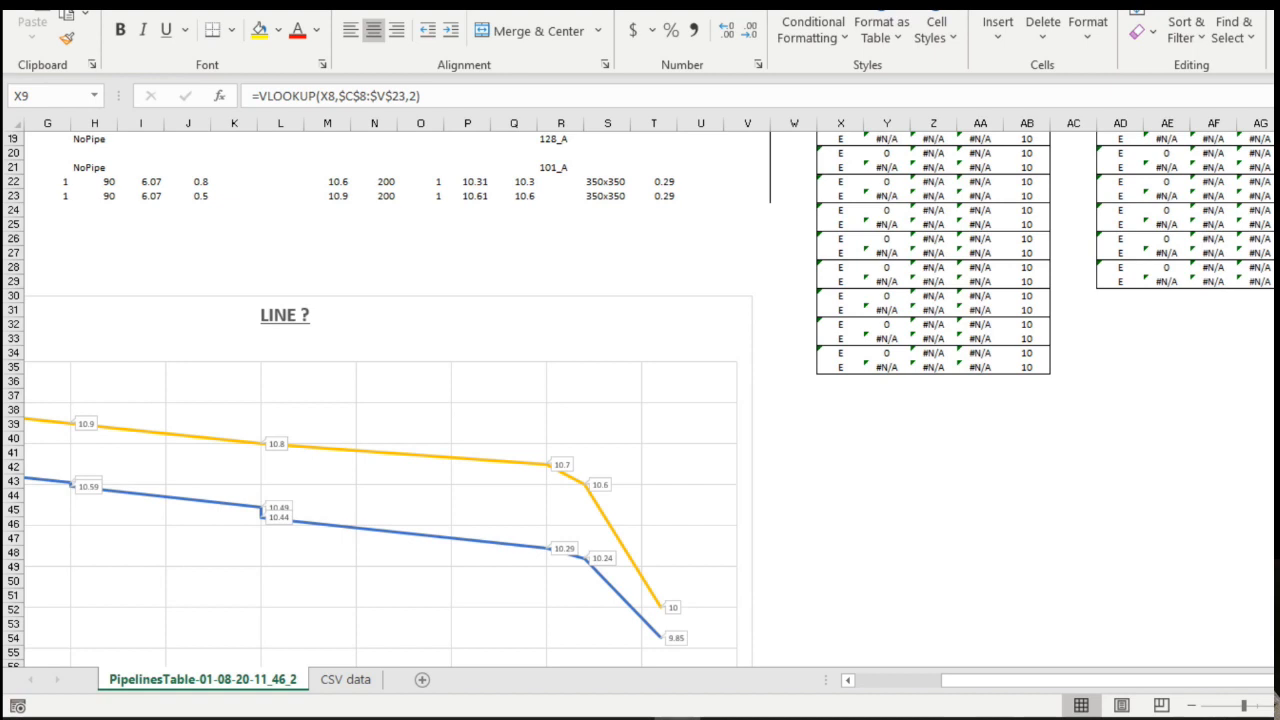
# Trim the SURFACE LEVELS series' Z and AB ranges to rows 8–15, ending at 10.6.
pyautogui.click(500, 470)
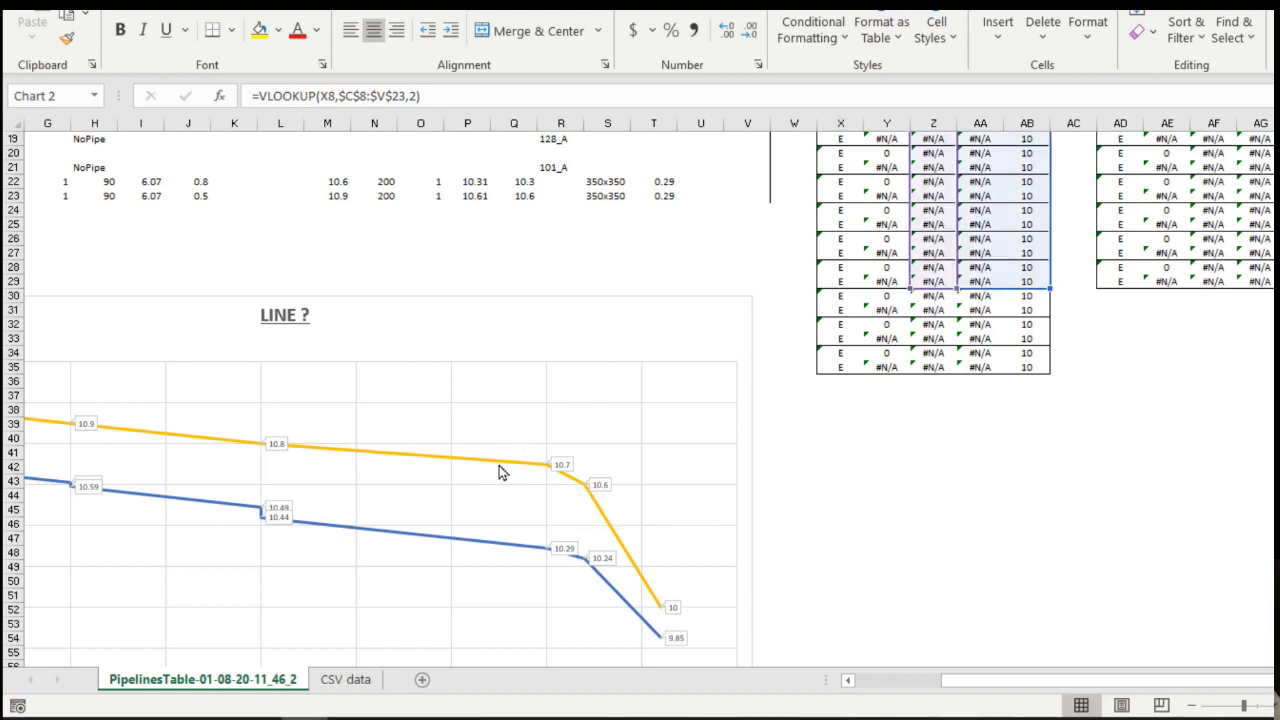
pyautogui.click(500, 464)
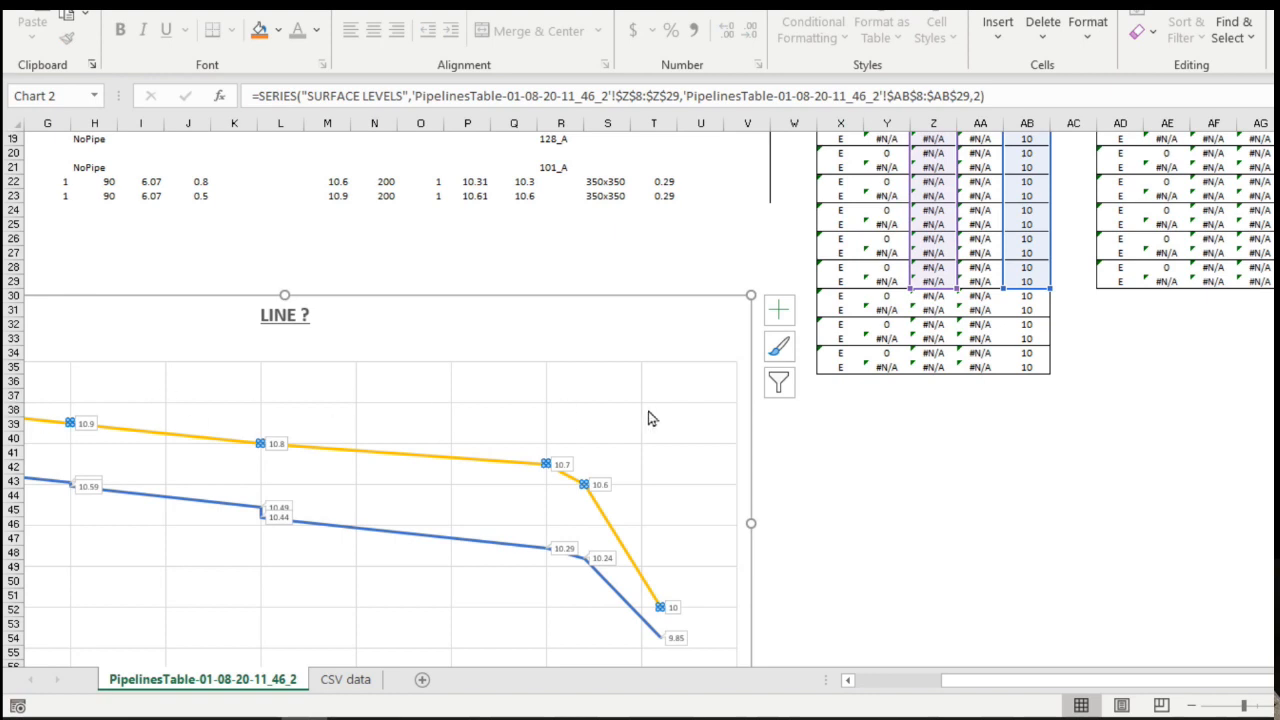
pyautogui.scroll(5, 720, 420)
pyautogui.scroll(1, 718, 416)
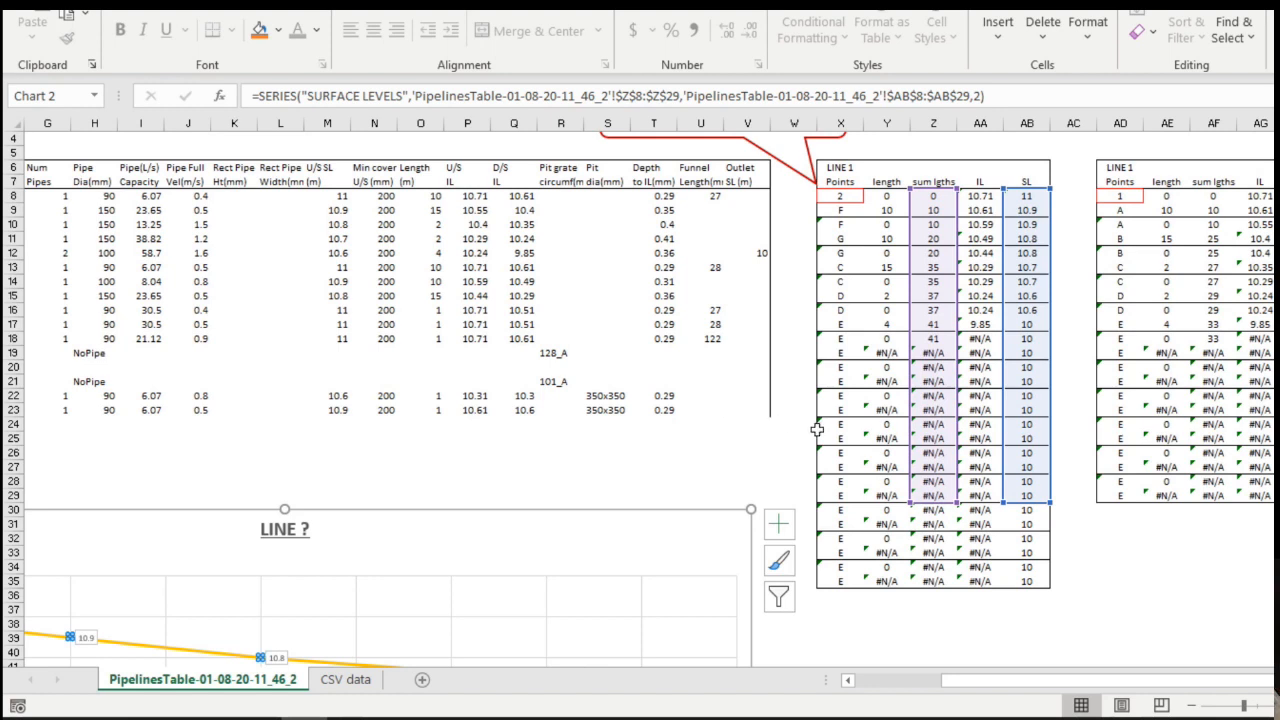
pyautogui.moveTo(912, 505); pyautogui.dragTo(926, 304)
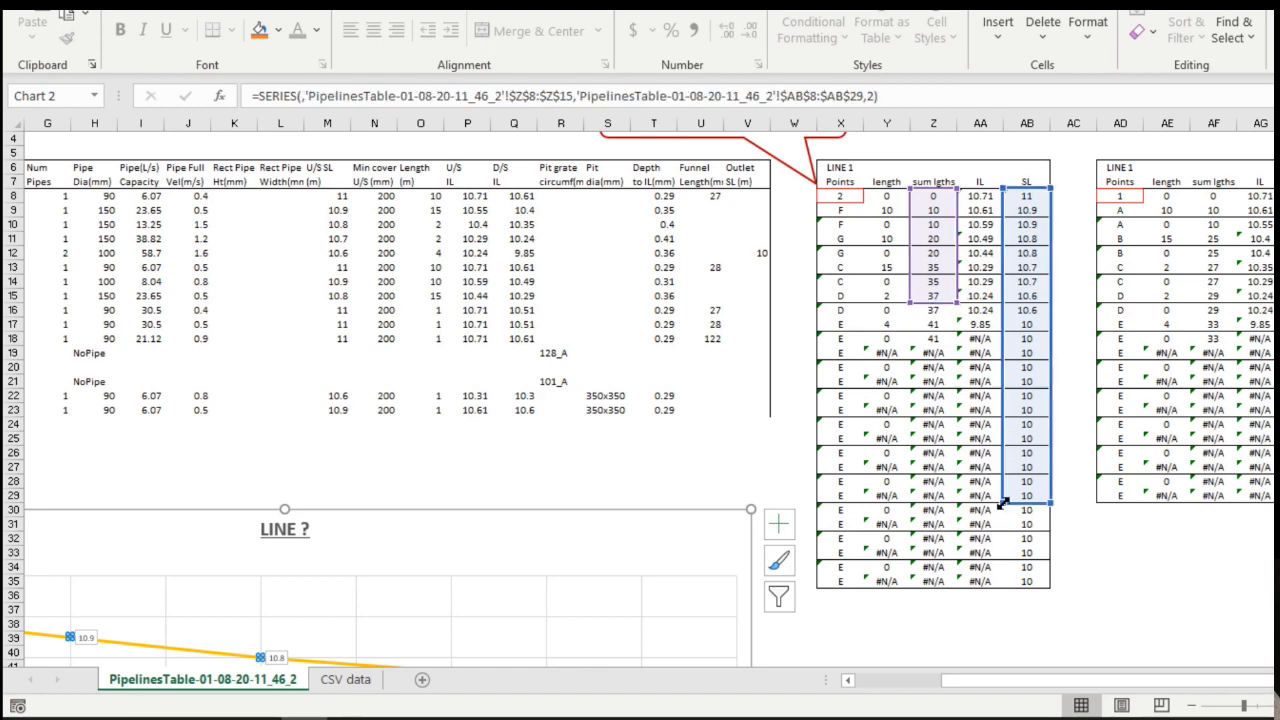
pyautogui.moveTo(1003, 503); pyautogui.dragTo(1008, 306)
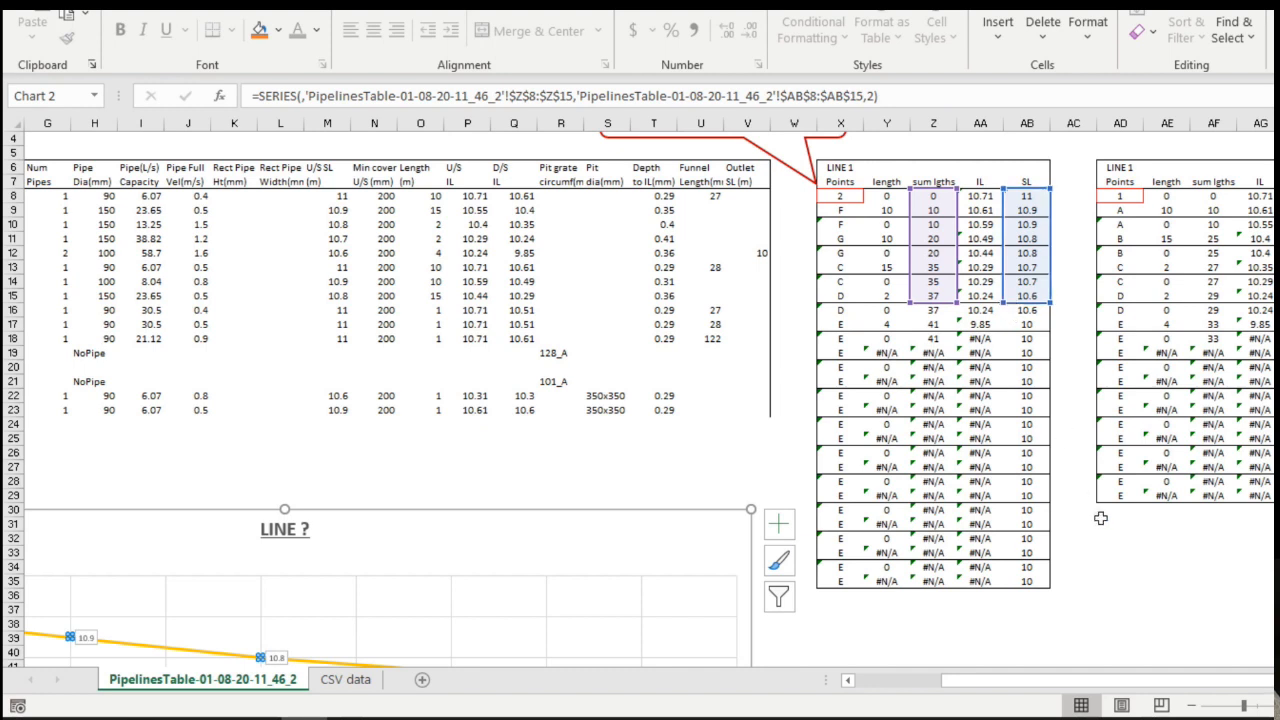
pyautogui.scroll(-4, 660, 448)
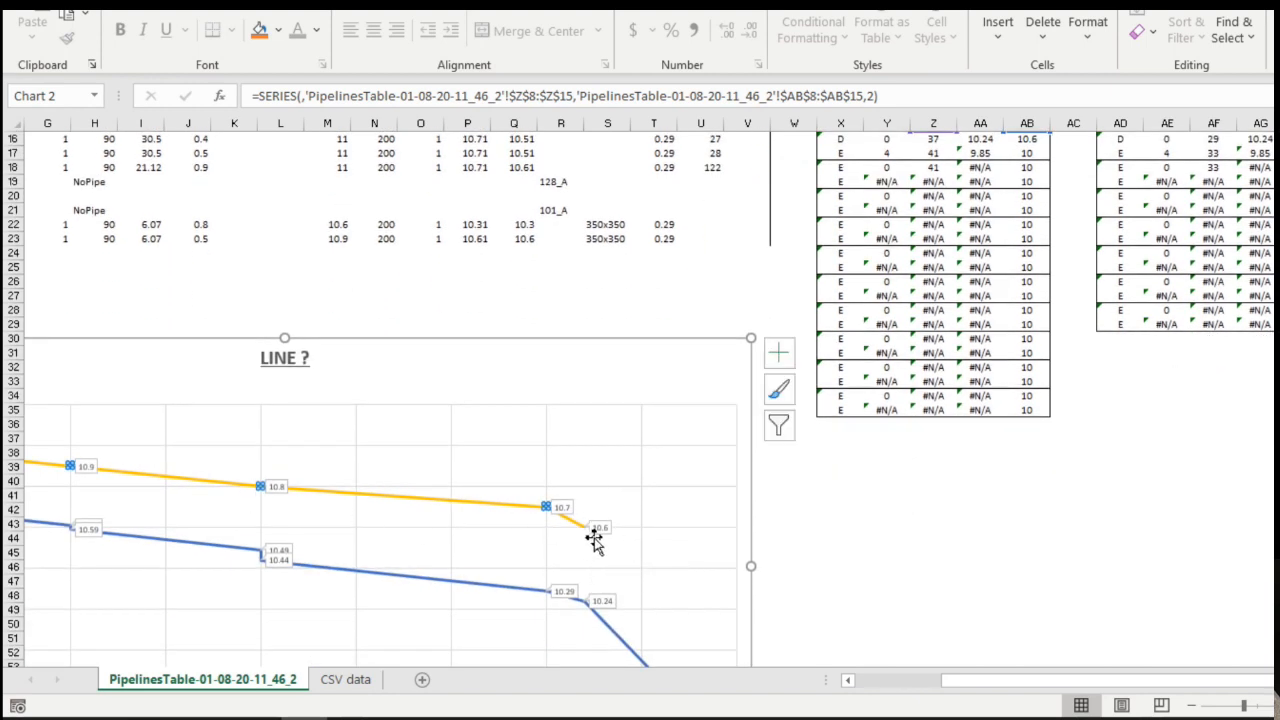
pyautogui.scroll(-2, 645, 553)
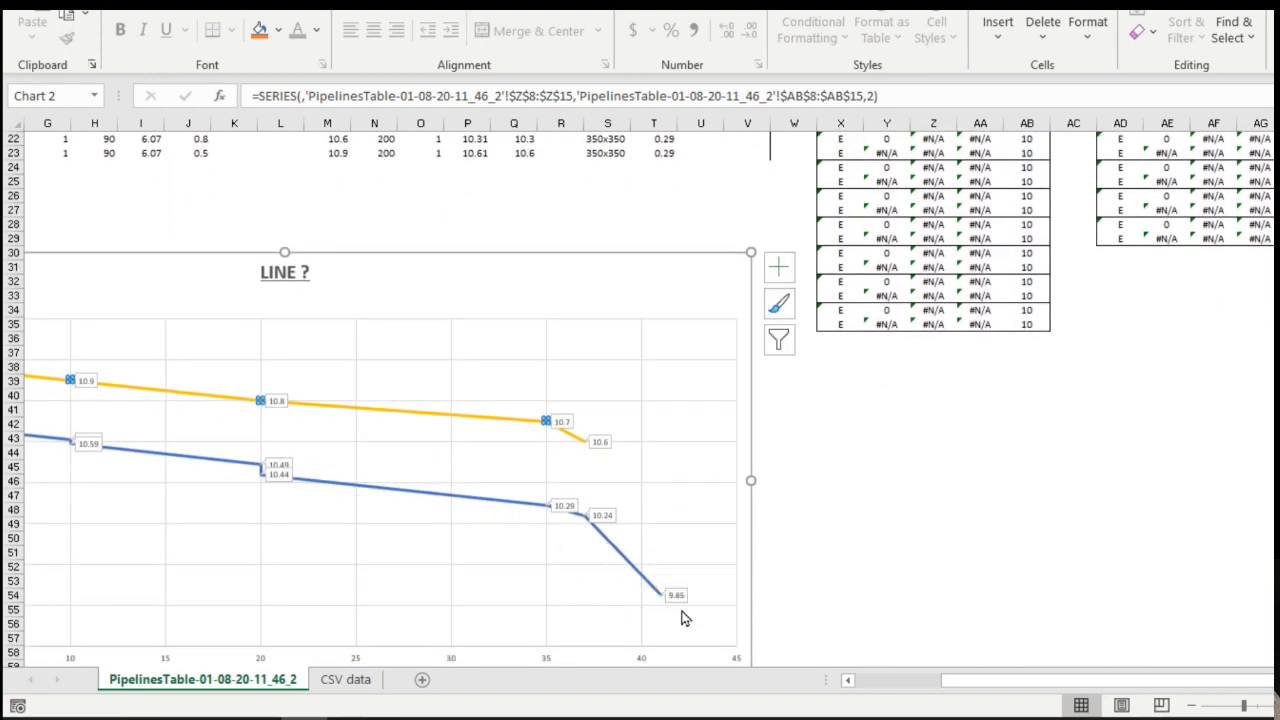
pyautogui.scroll(5, 883, 537)
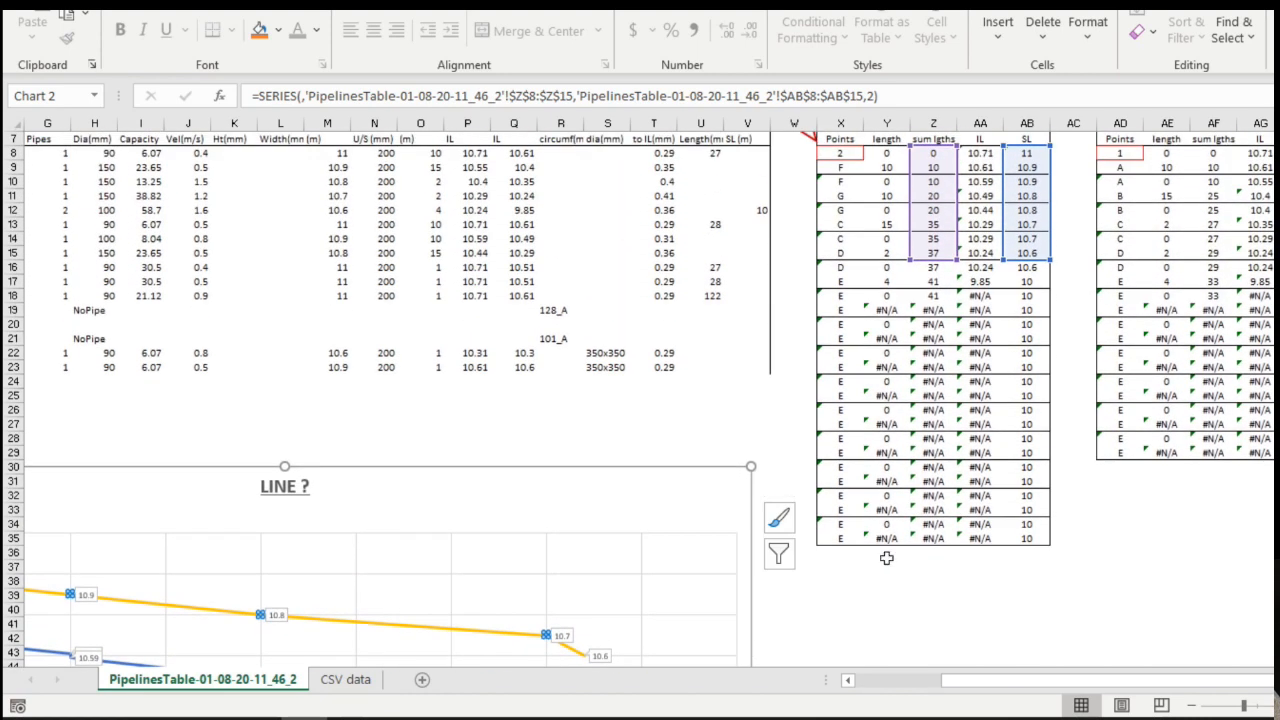
pyautogui.scroll(-3, 885, 558)
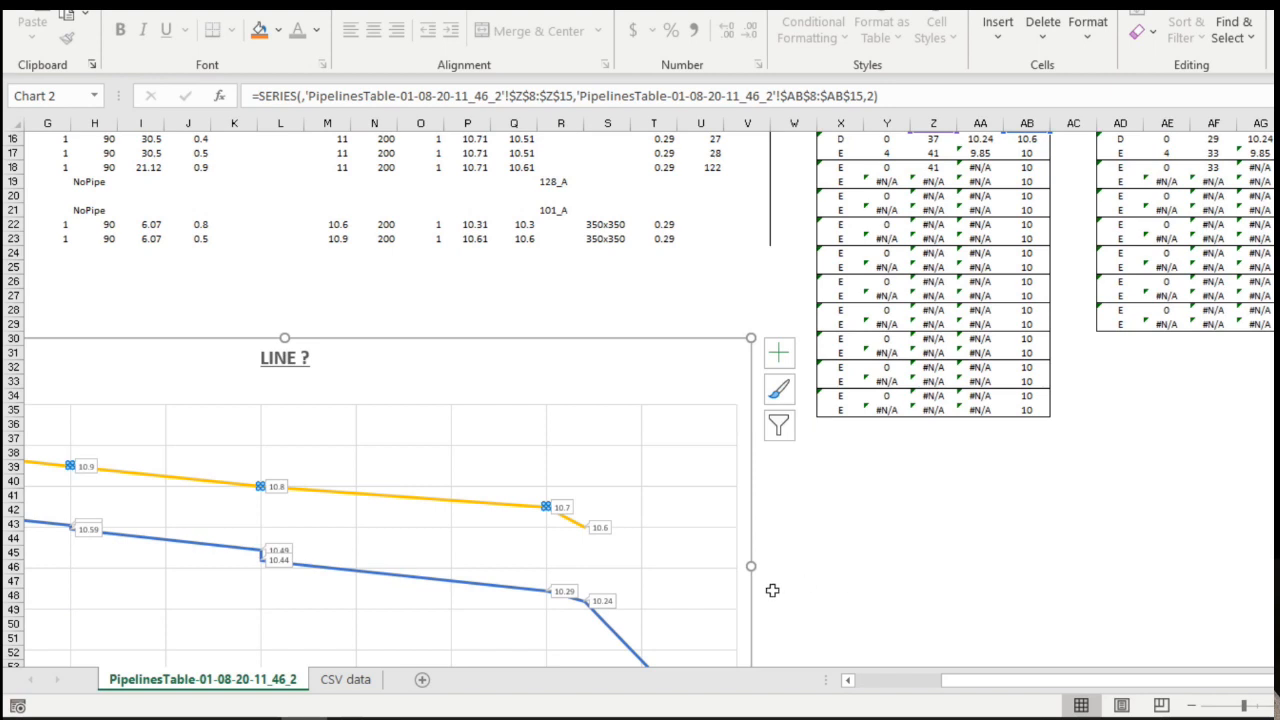
pyautogui.click(619, 645)
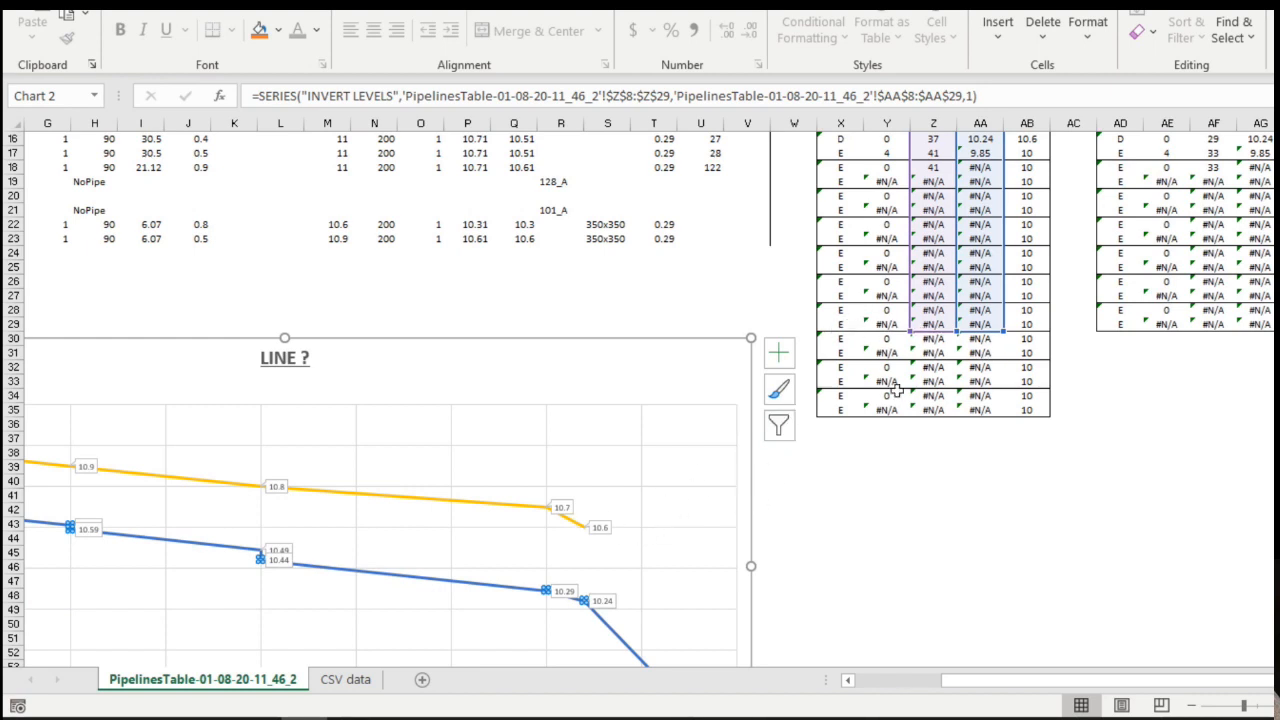
# Reselect the SURFACE LEVELS series and drag its Z and AB ranges back down past row 15.
pyautogui.click(491, 508)
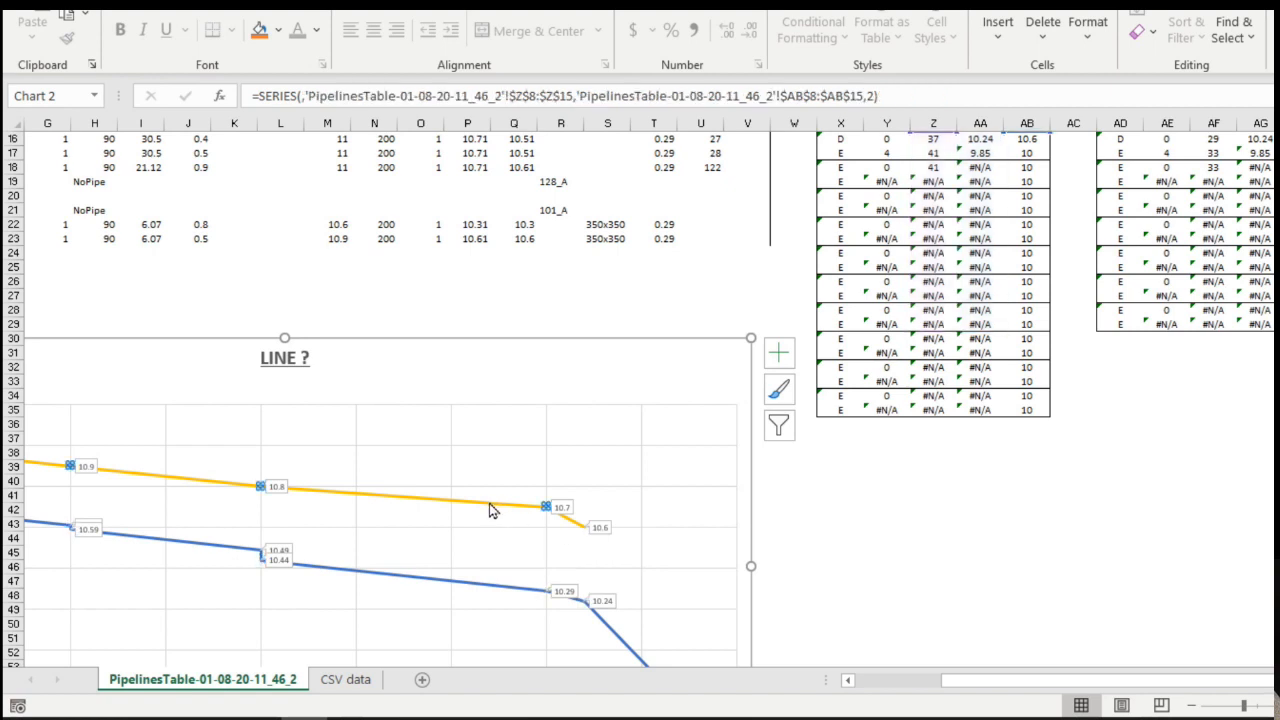
pyautogui.click(503, 517)
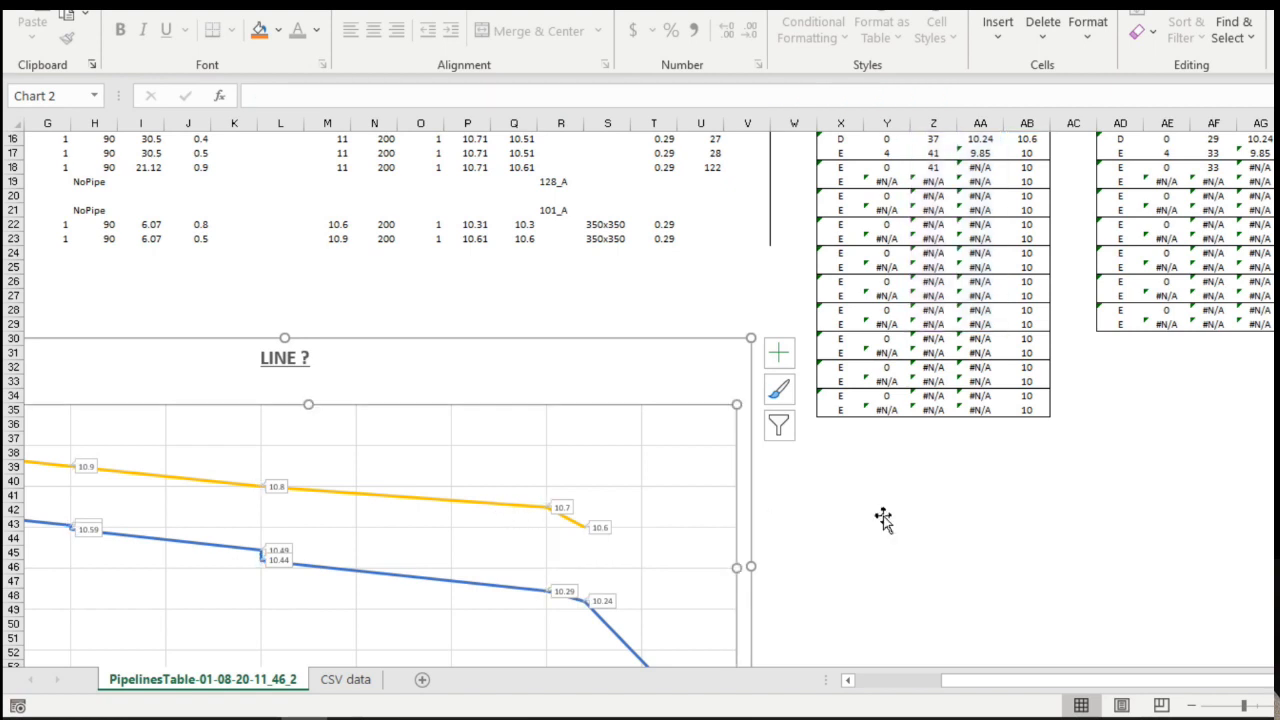
pyautogui.scroll(2, 1084, 529)
pyautogui.scroll(1, 1084, 529)
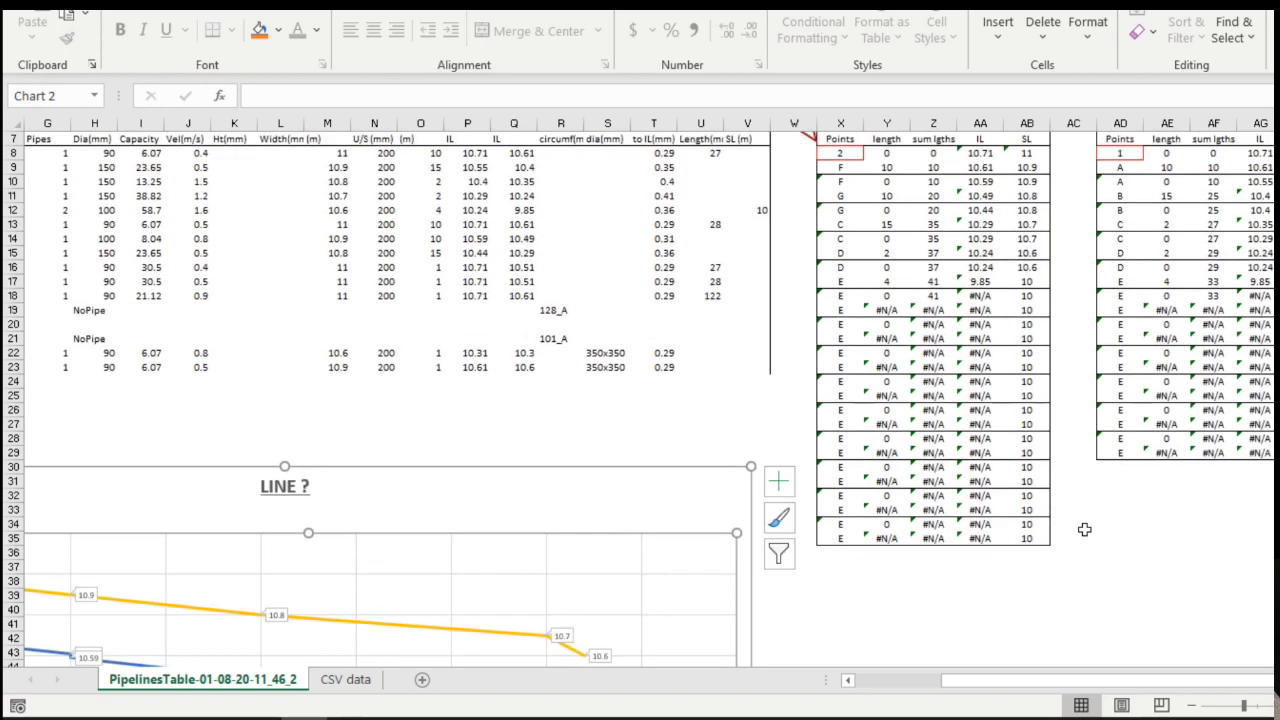
pyautogui.click(495, 637)
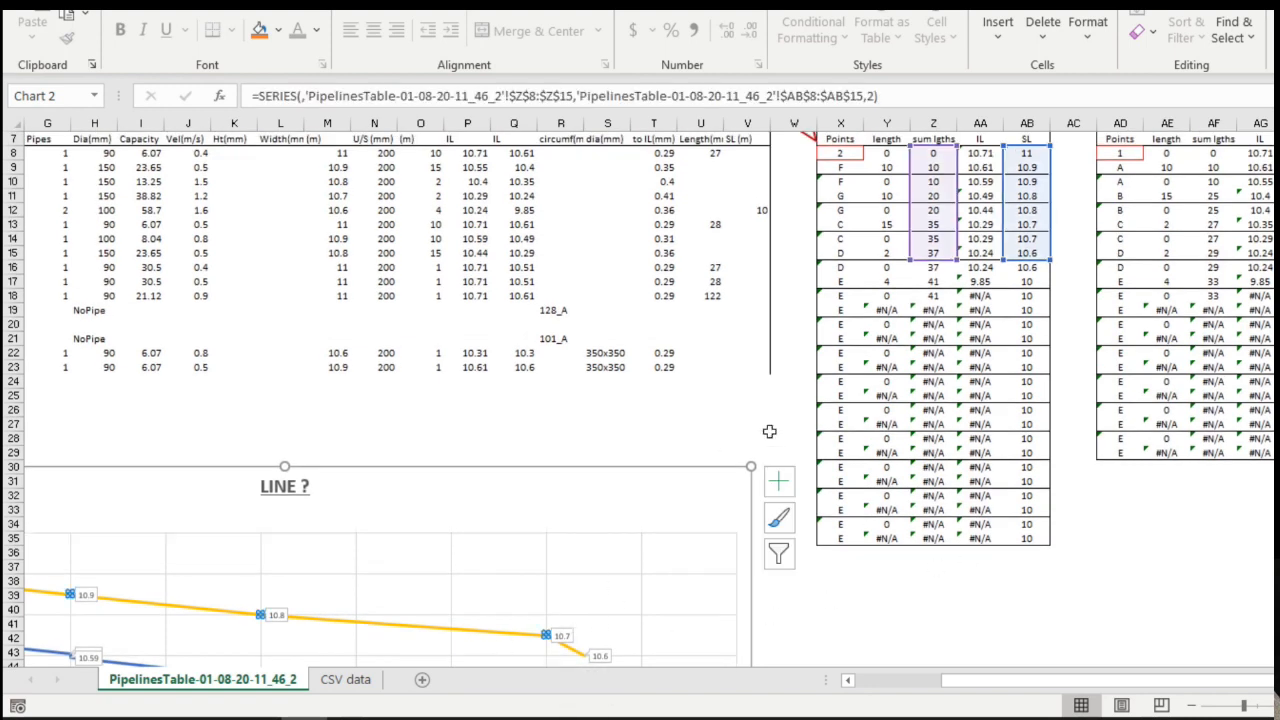
pyautogui.moveTo(910, 261); pyautogui.dragTo(916, 310)
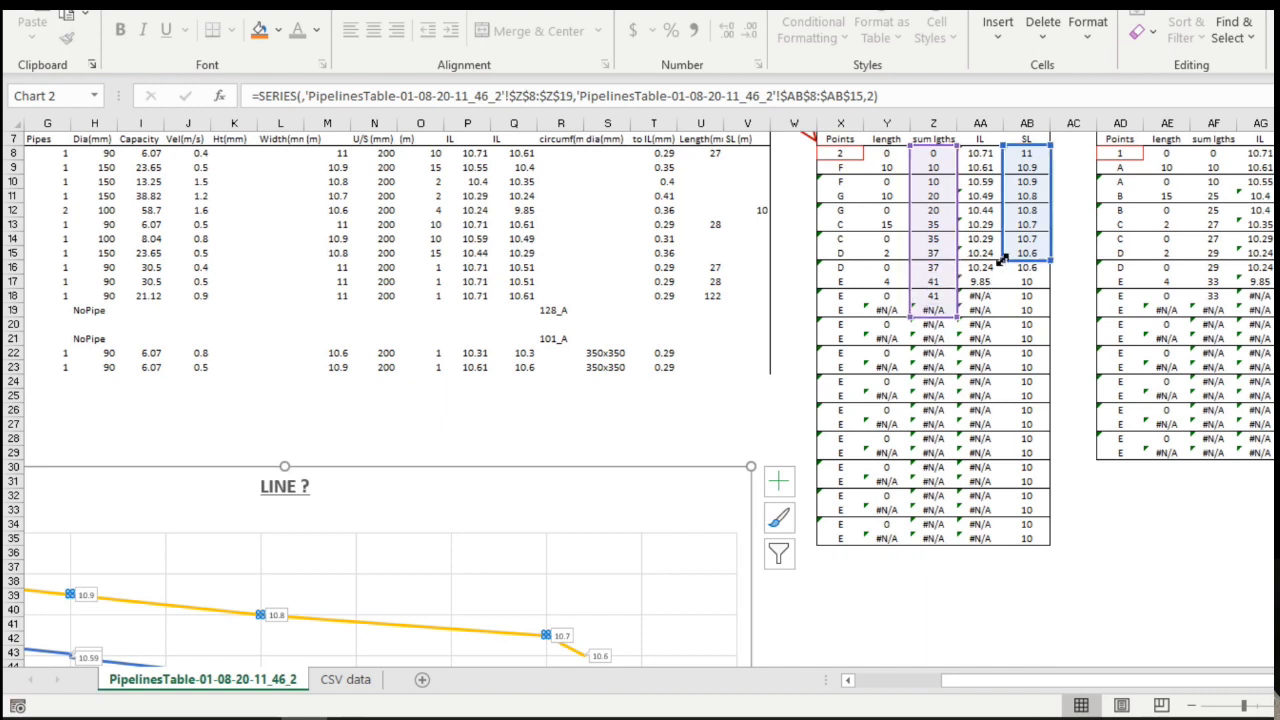
pyautogui.moveTo(1003, 273); pyautogui.dragTo(1004, 302)
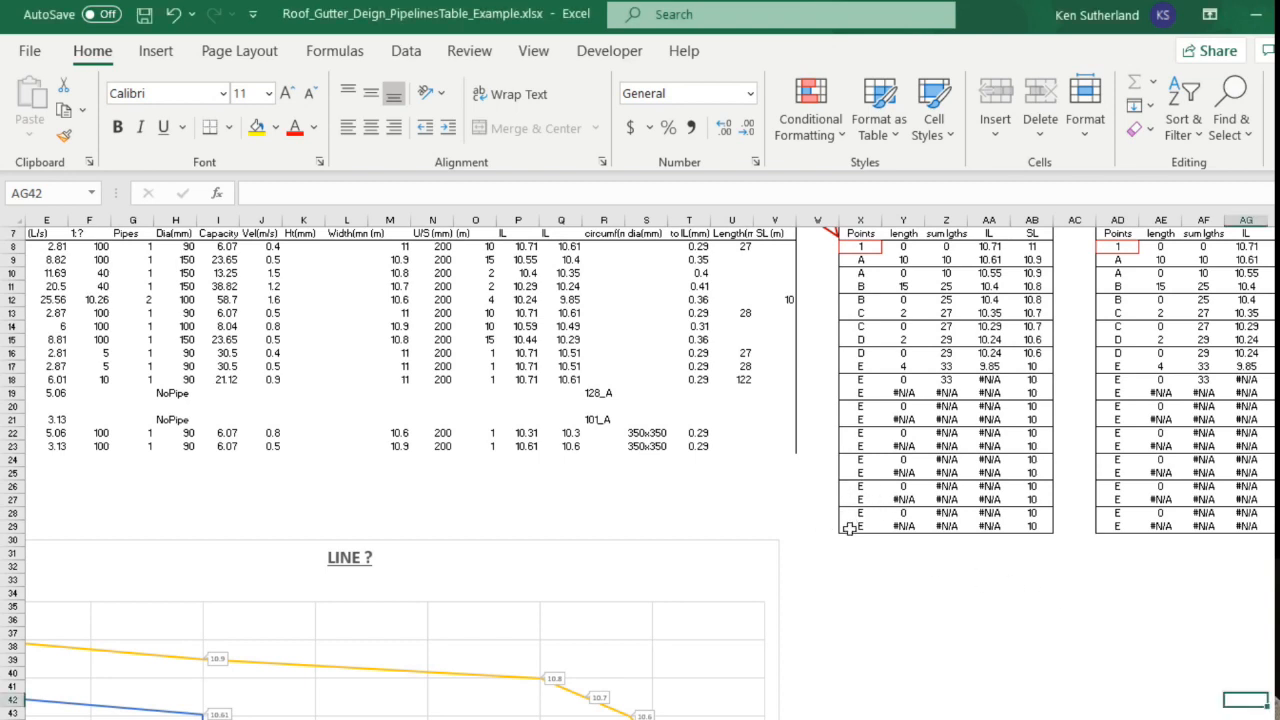
# Copy LINE 1 table rows 28–29 (X28:AB29) and paste them at X30.
pyautogui.moveTo(851, 516); pyautogui.dragTo(1020, 524)
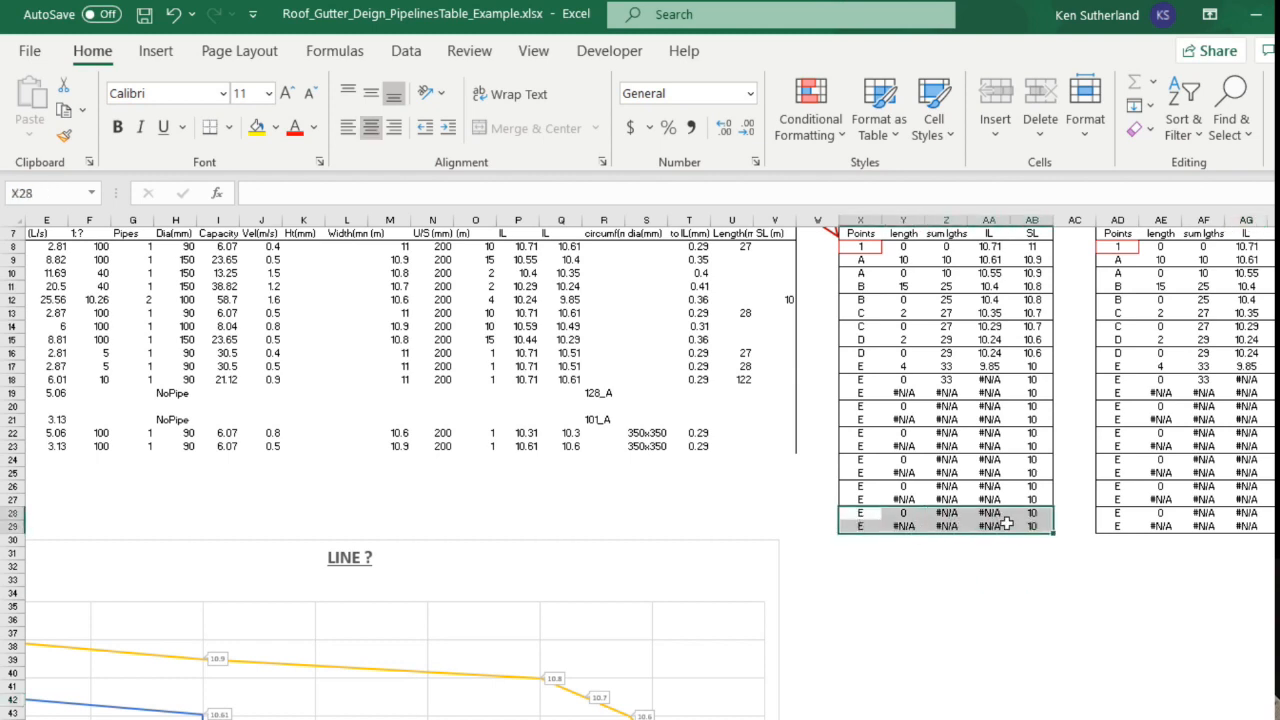
pyautogui.rightClick(1008, 527)
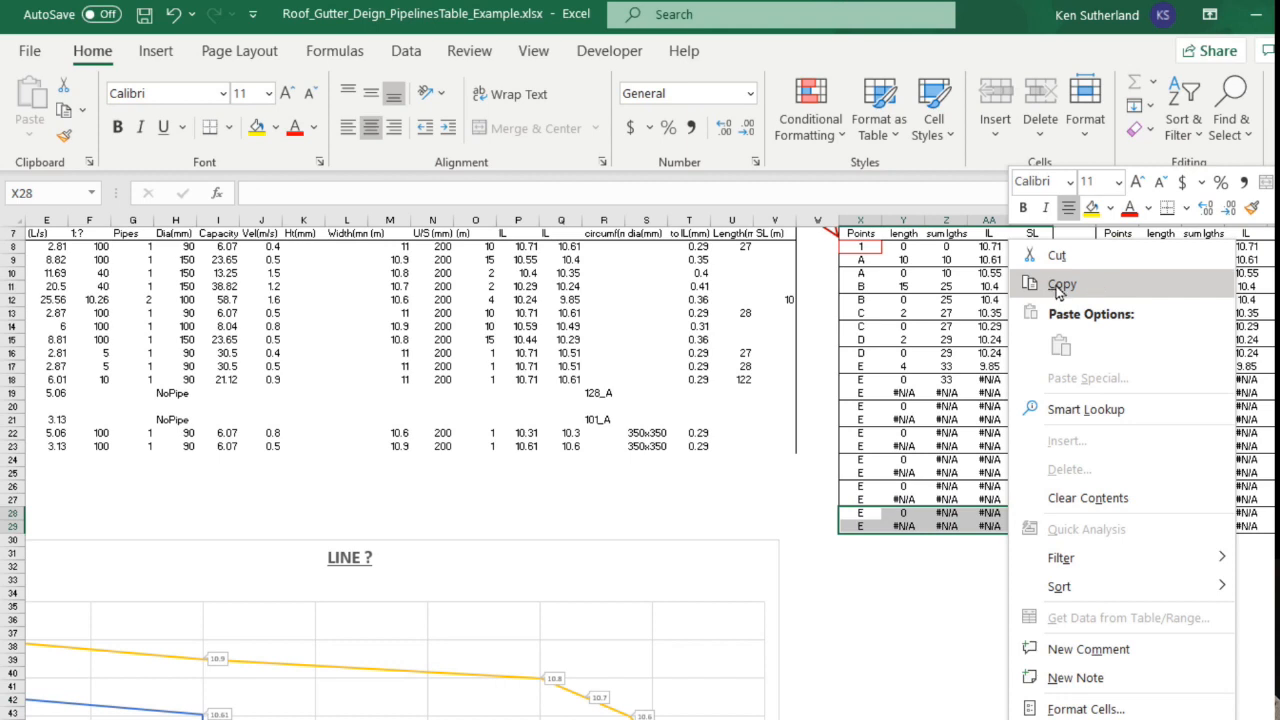
pyautogui.click(1059, 285)
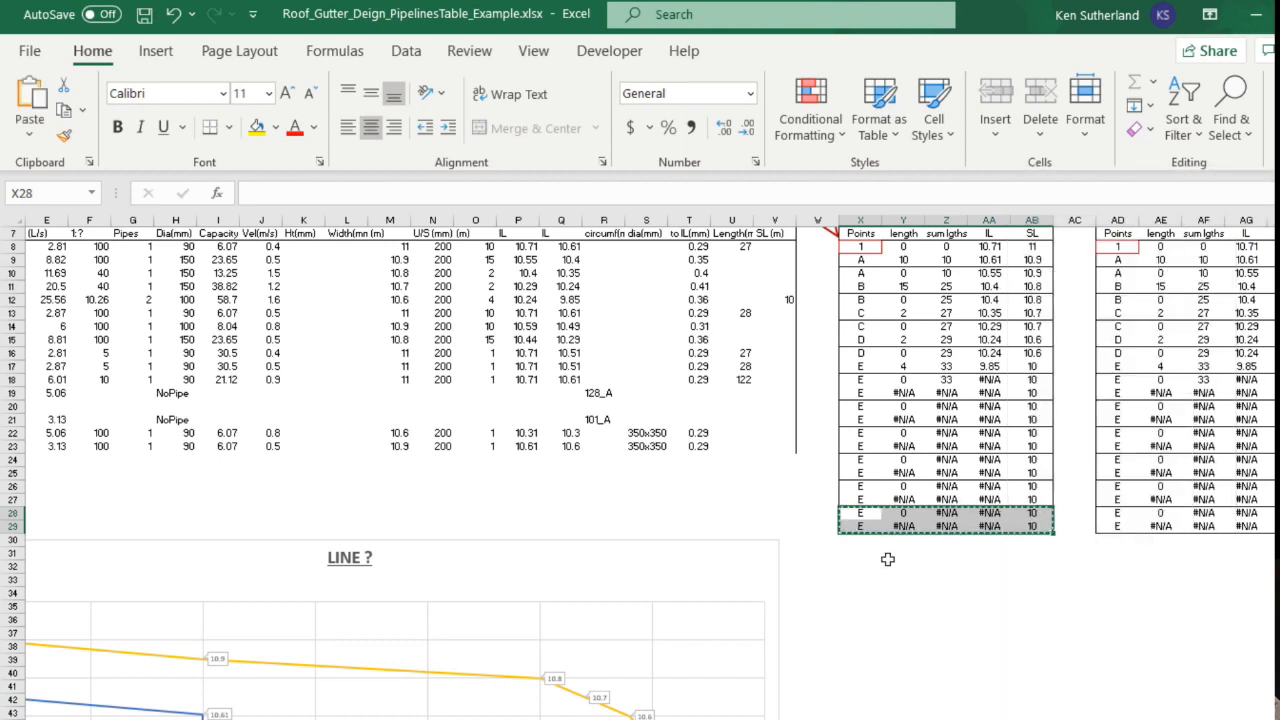
pyautogui.click(857, 544)
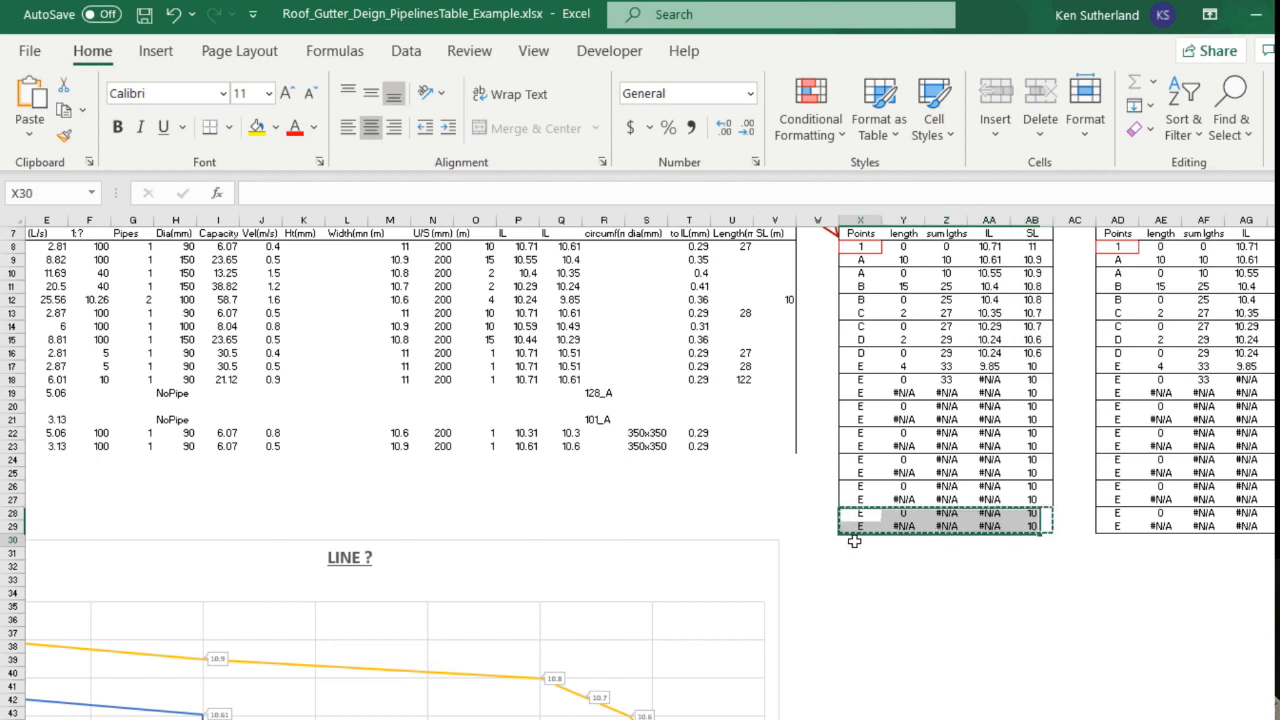
pyautogui.rightClick(856, 548)
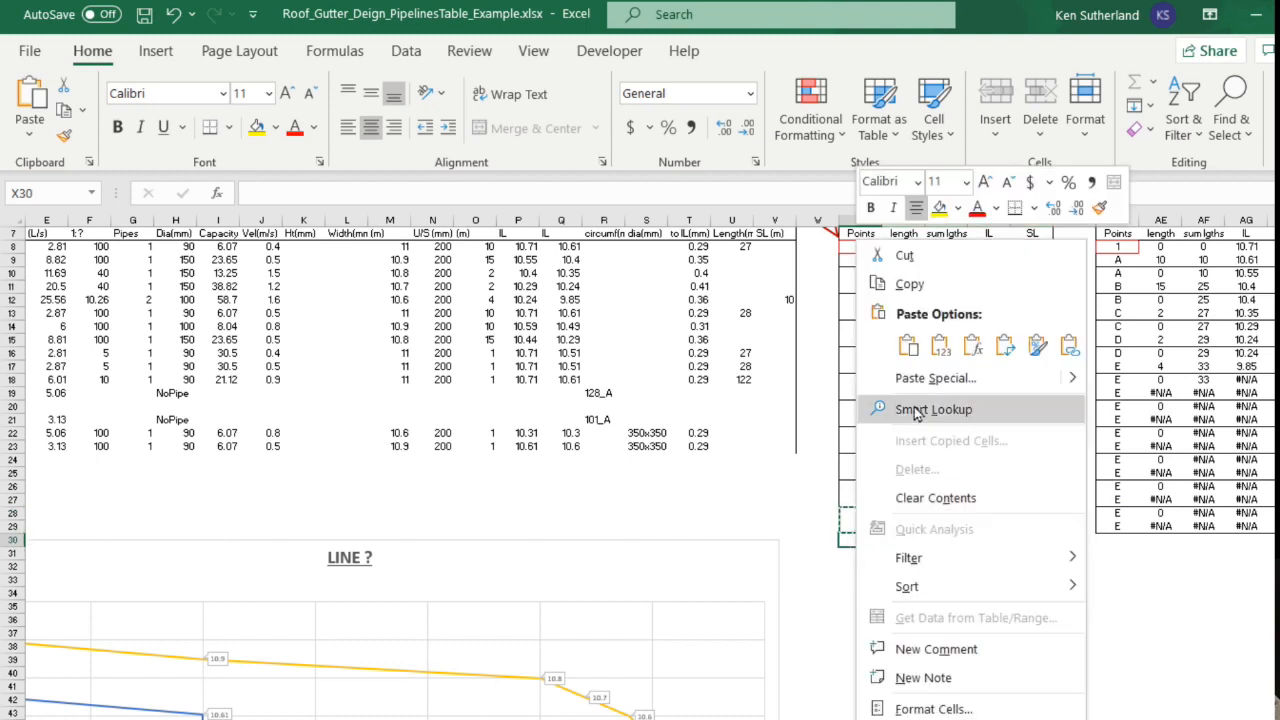
pyautogui.click(907, 345)
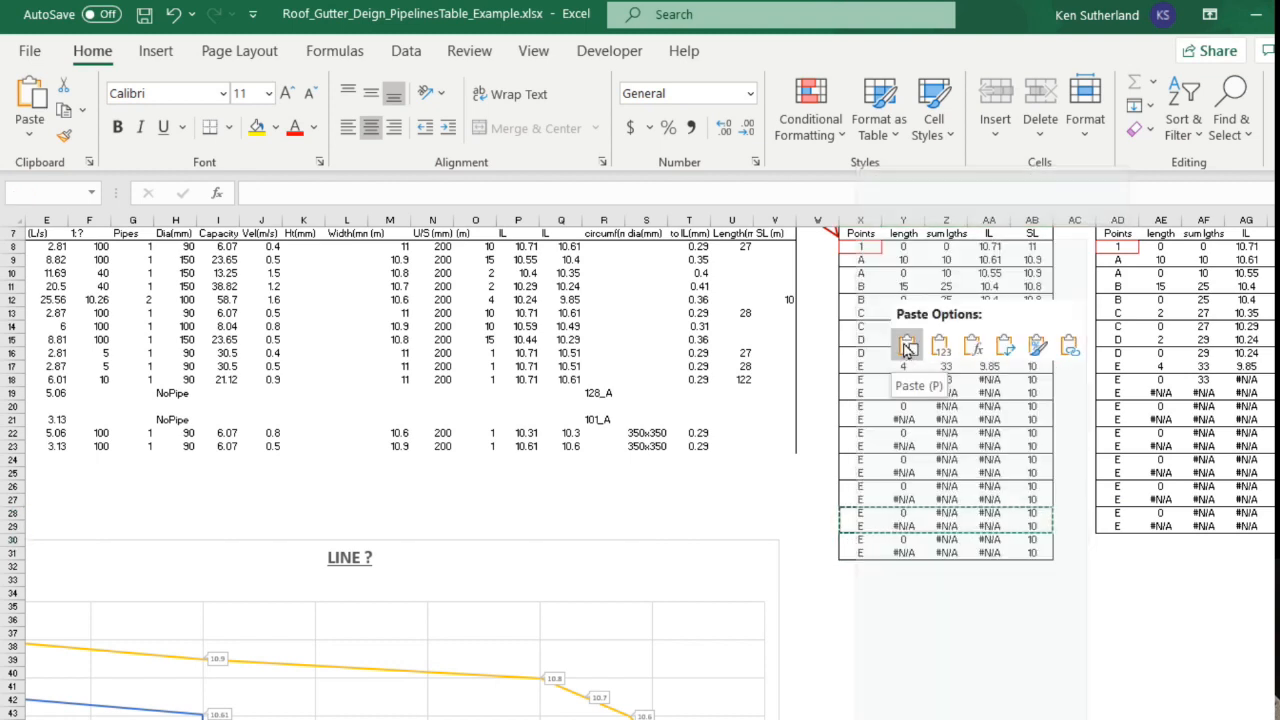
pyautogui.click(907, 345)
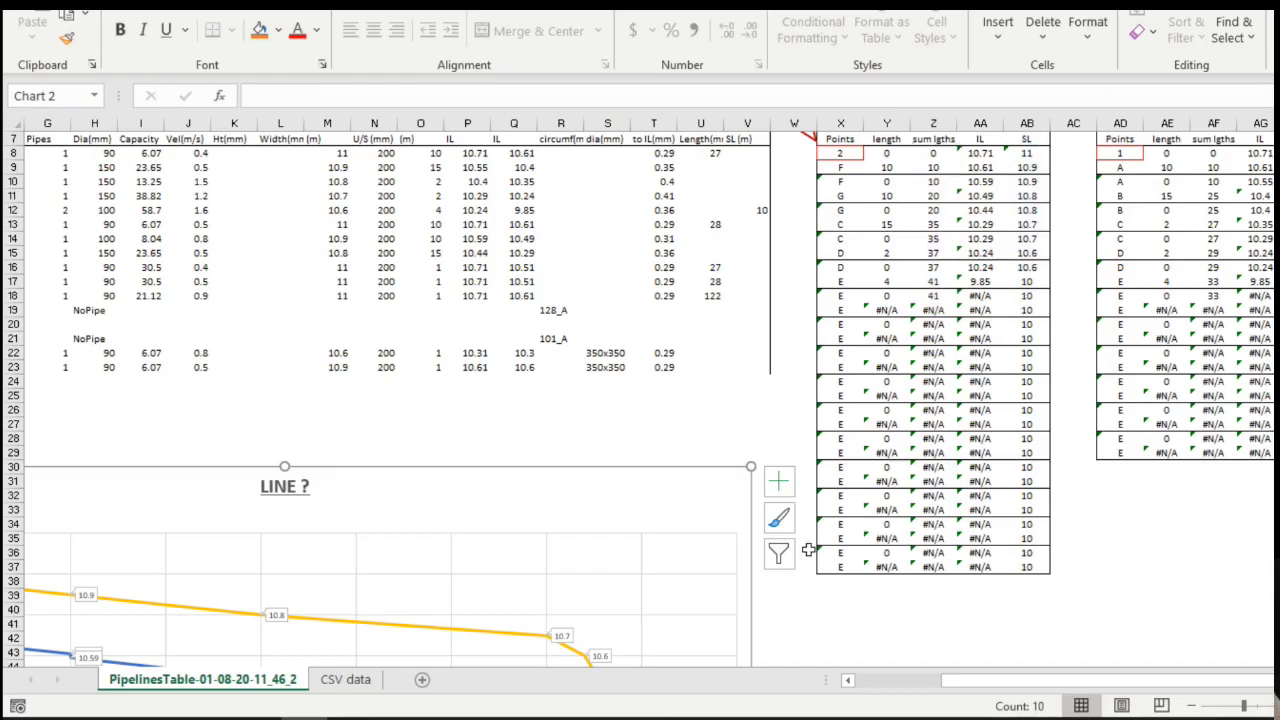
pyautogui.scroll(-2, 808, 547)
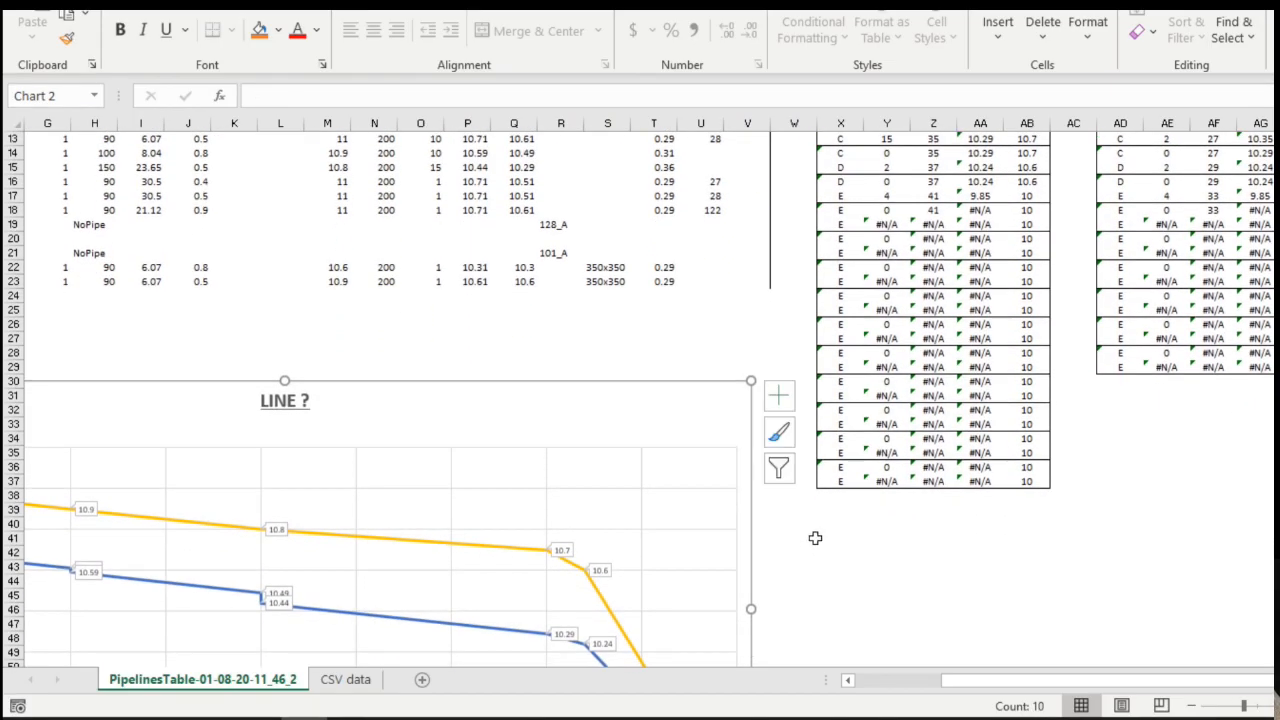
pyautogui.scroll(-10, 815, 538)
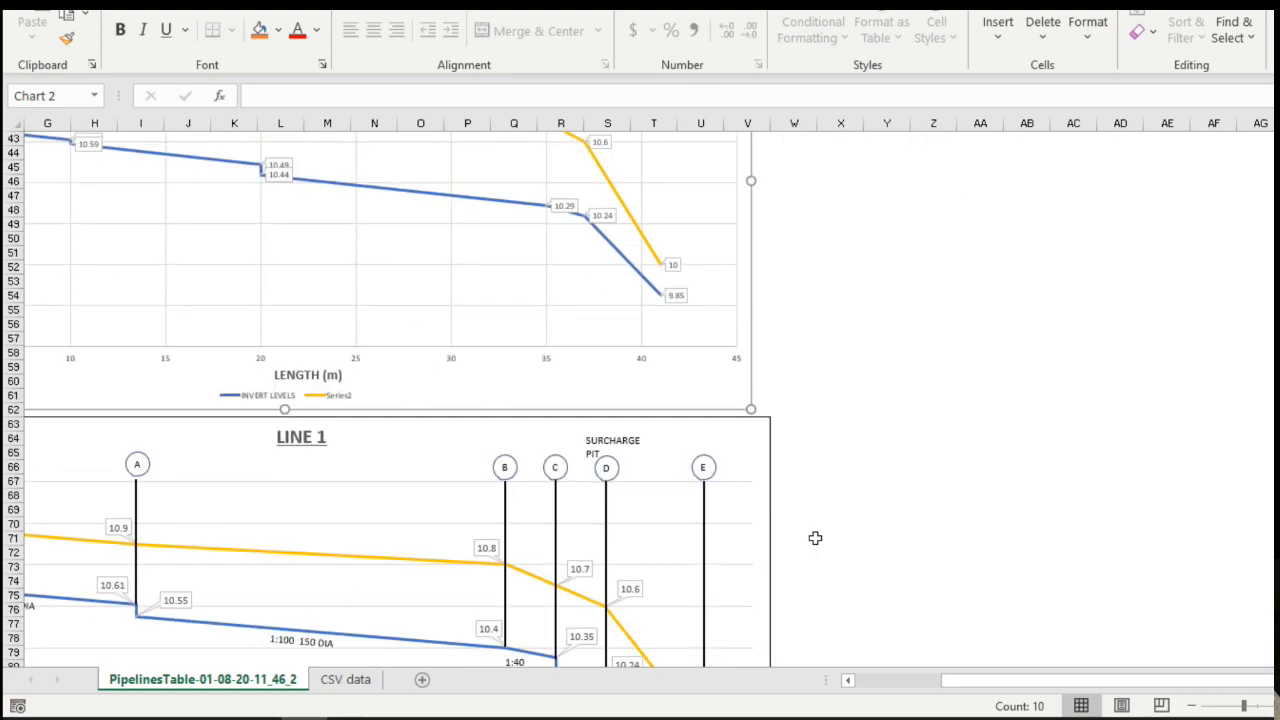
pyautogui.scroll(-4, 815, 538)
pyautogui.moveTo(953, 690); pyautogui.dragTo(874, 688)
pyautogui.scroll(5, 1095, 561)
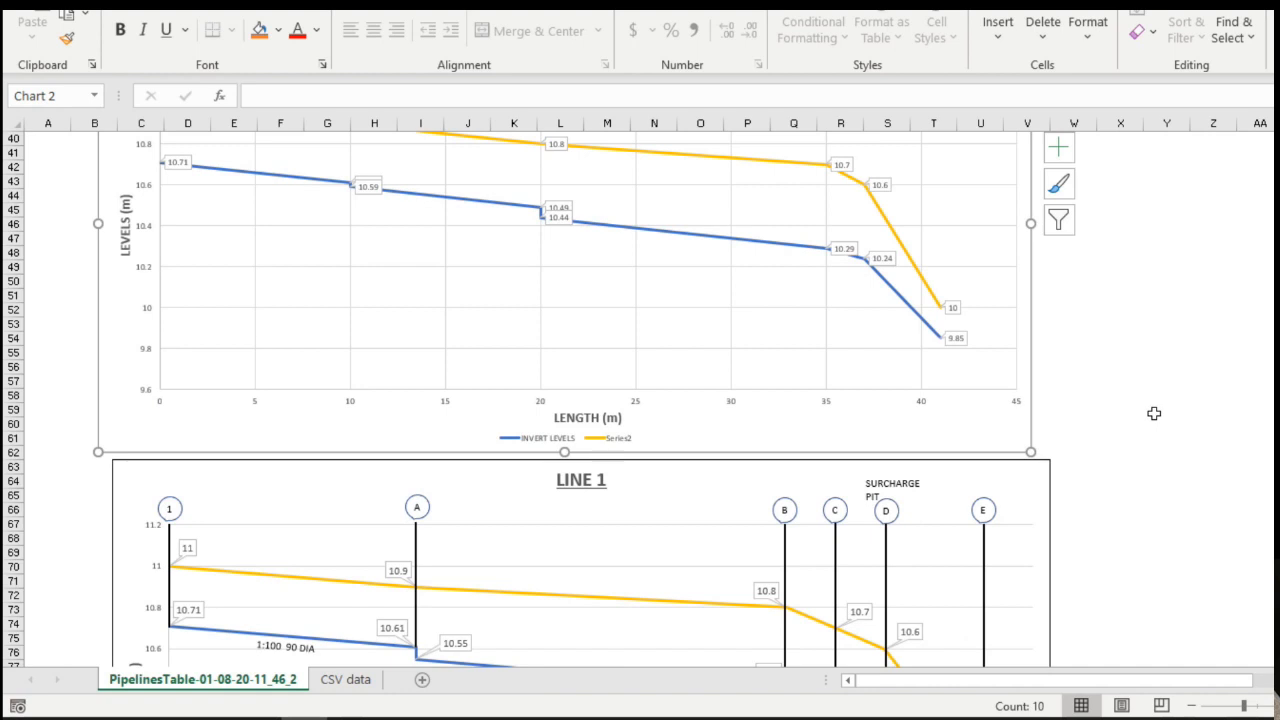
pyautogui.scroll(-1, 1140, 427)
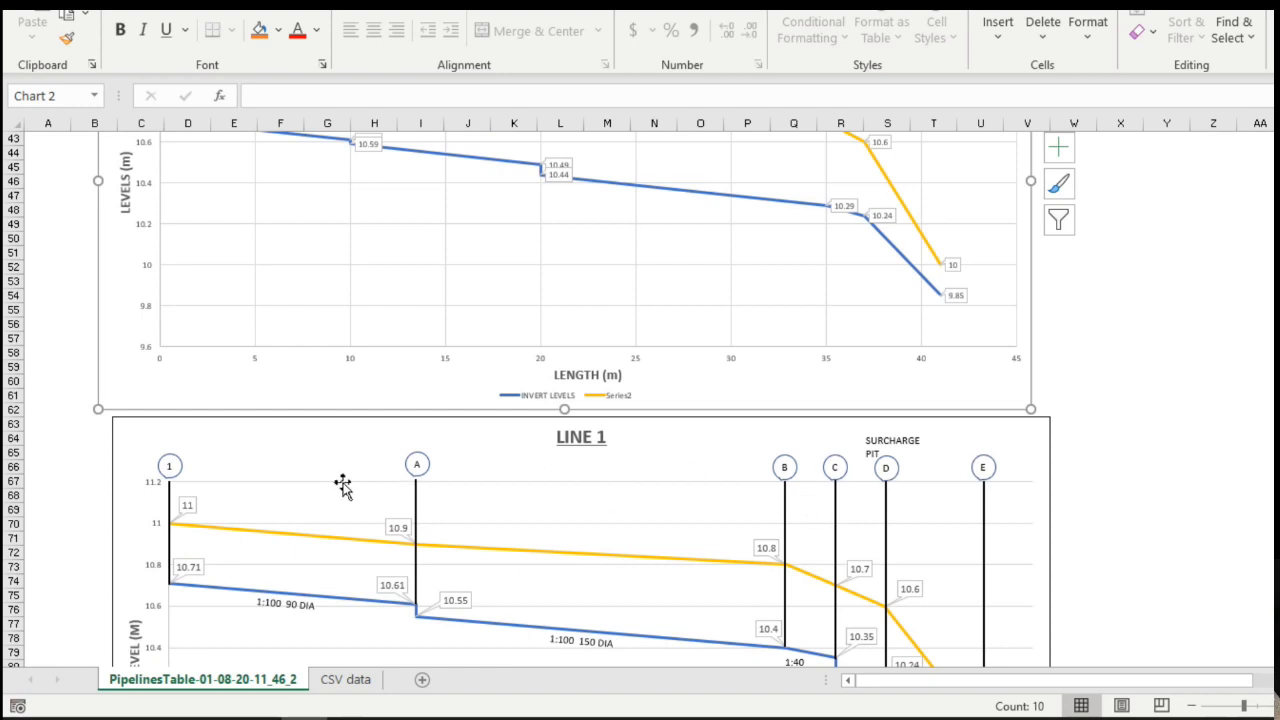
pyautogui.scroll(5, 1140, 400)
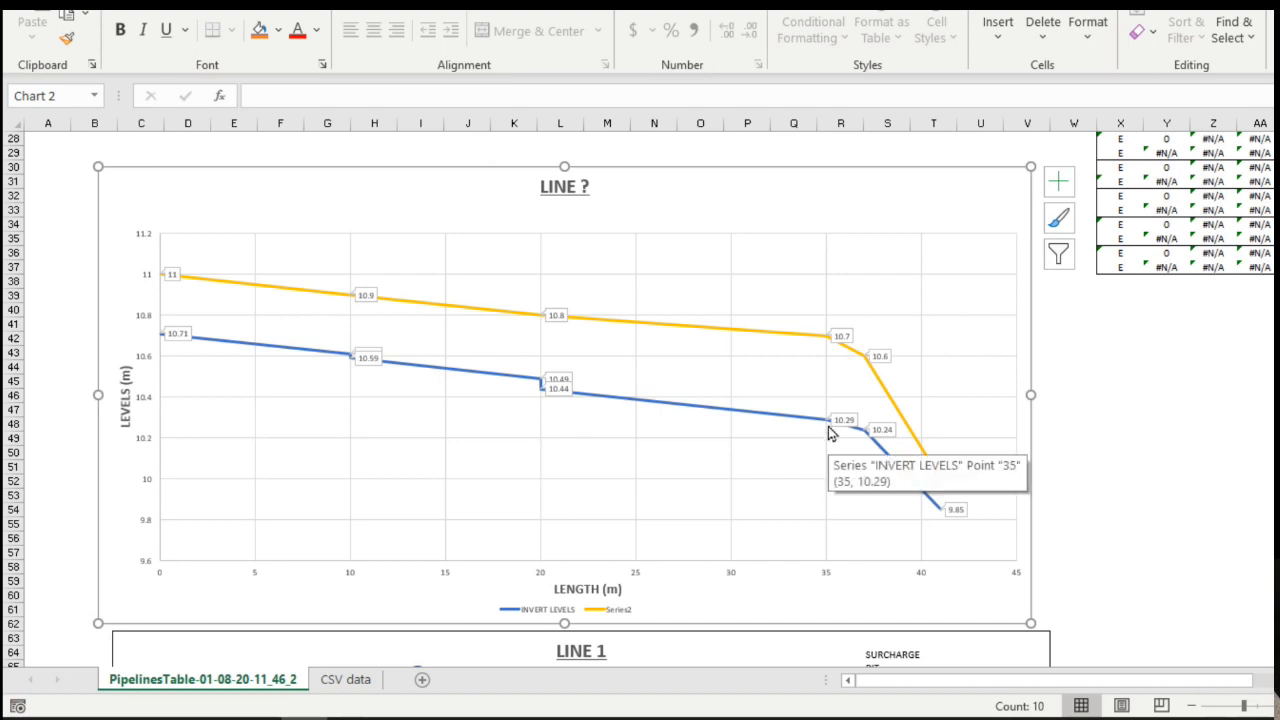
pyautogui.scroll(-6, 829, 428)
pyautogui.scroll(-4, 829, 428)
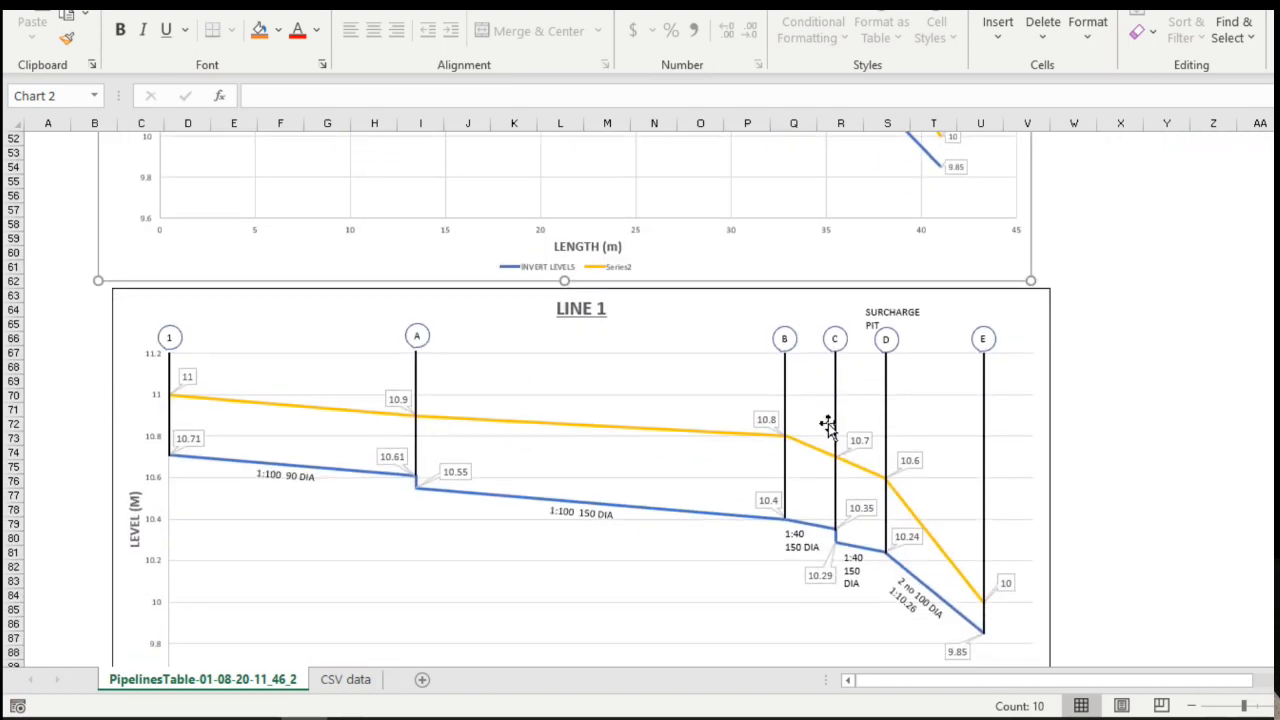
pyautogui.scroll(-1, 829, 428)
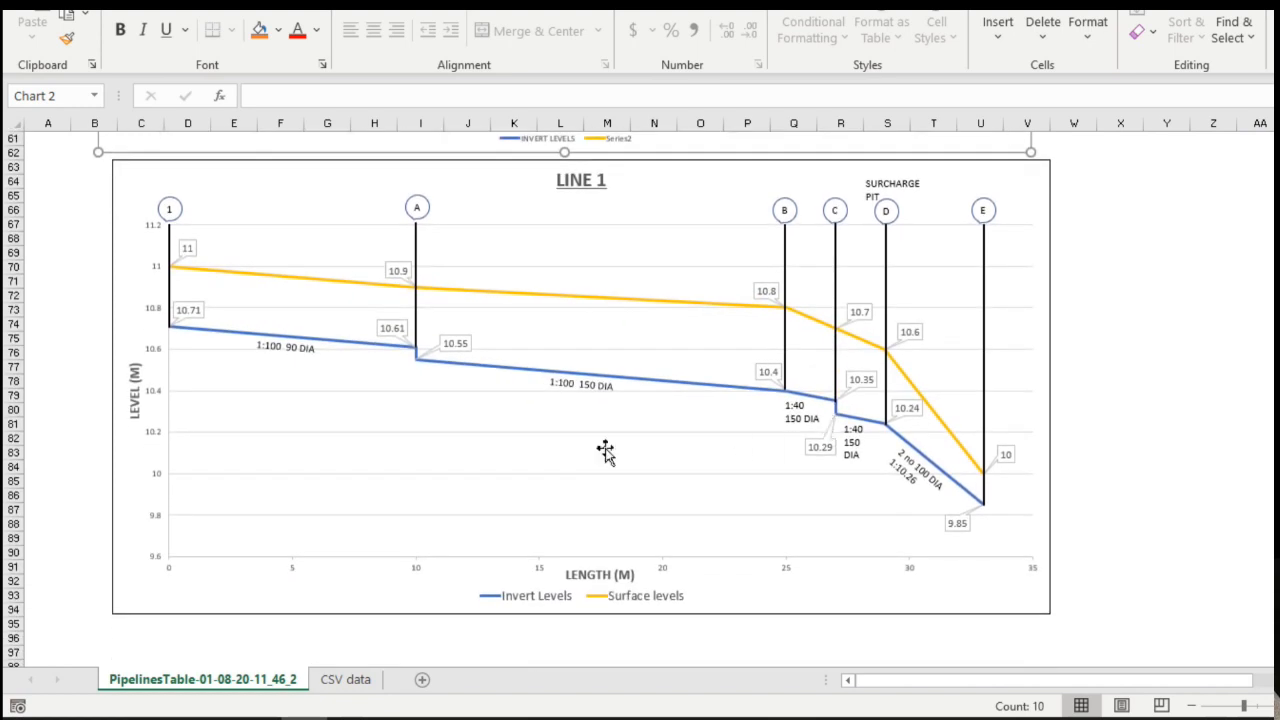